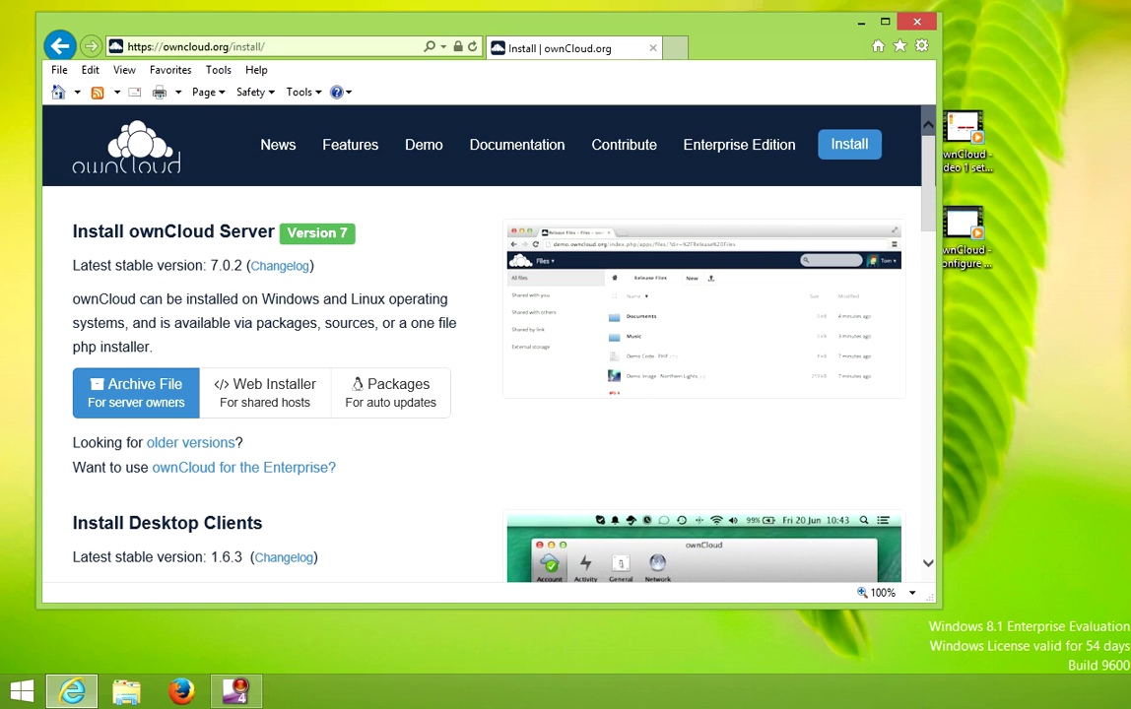
- Download the Windows desktop client from the ownCloud install page and run its installer
{"action": "scroll", "coordinate": [136, 413], "scroll_direction": "down", "scroll_amount": 5}
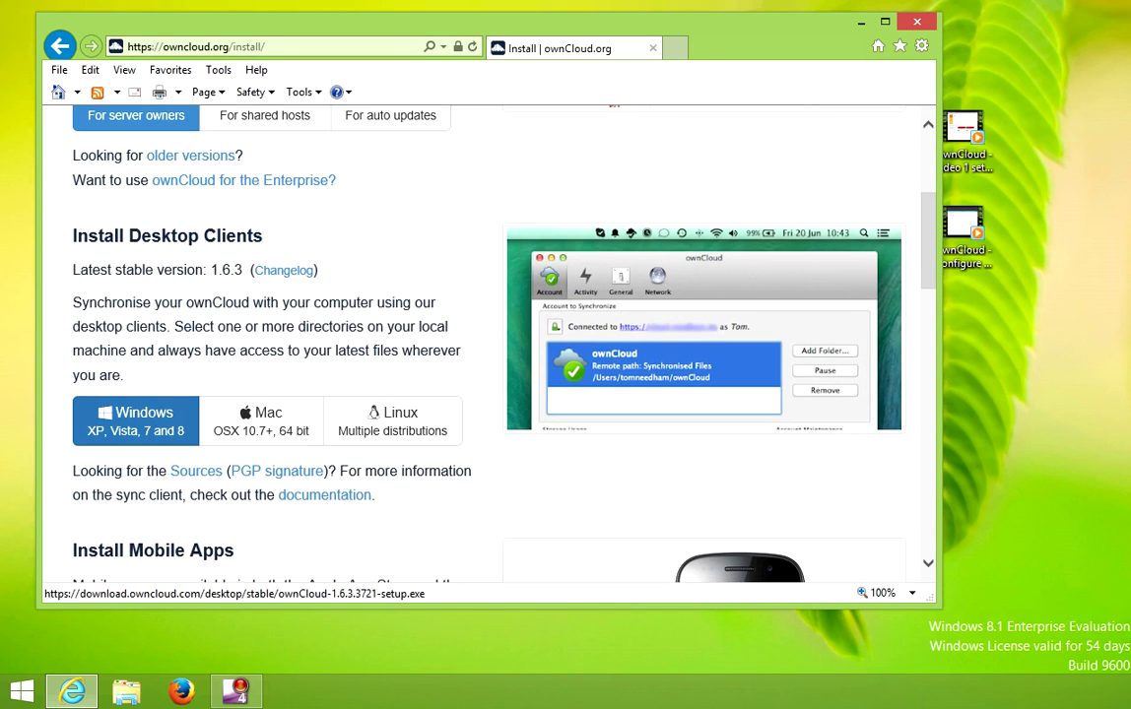
{"action": "left_click", "coordinate": [135, 420]}
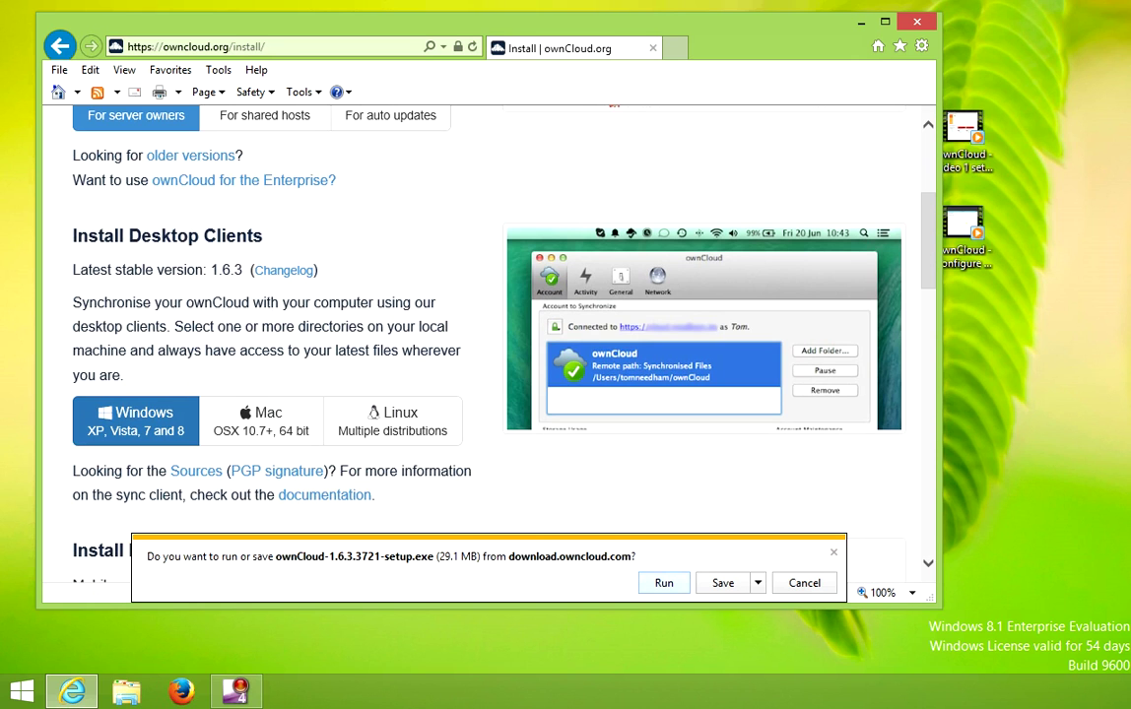
{"action": "left_click", "coordinate": [663, 582]}
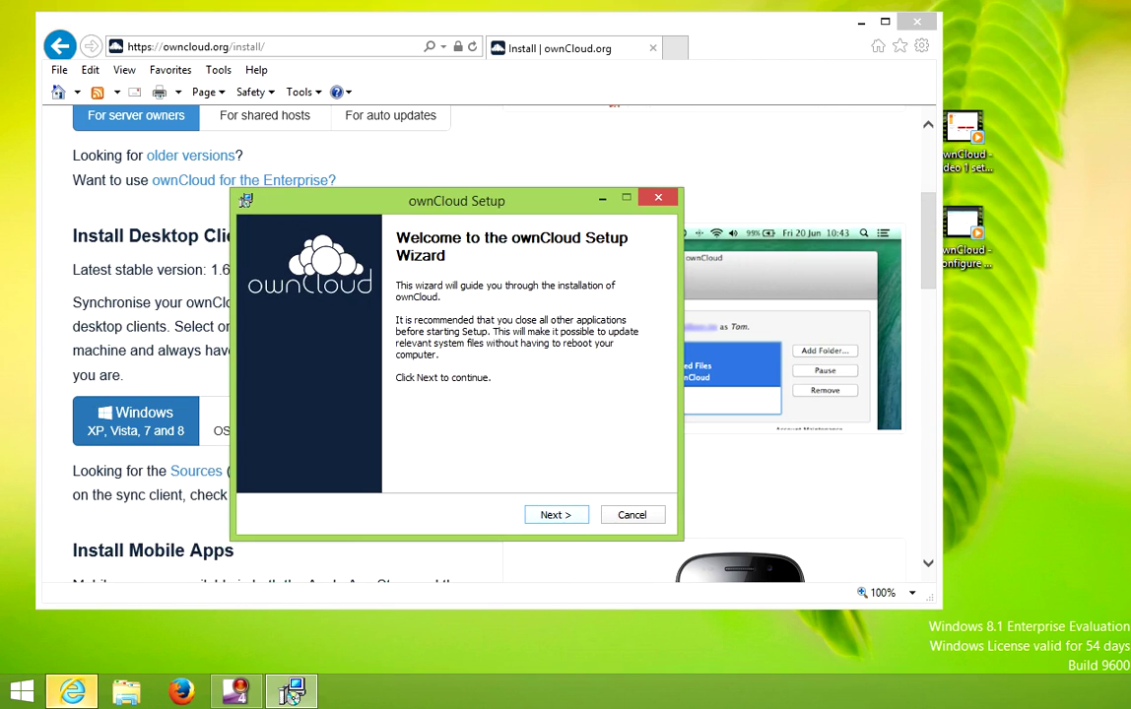
- Install ownCloud with the Standard components in the default destination folder, and finish setup with Run ownCloud enabled
{"action": "key", "text": "Return"}
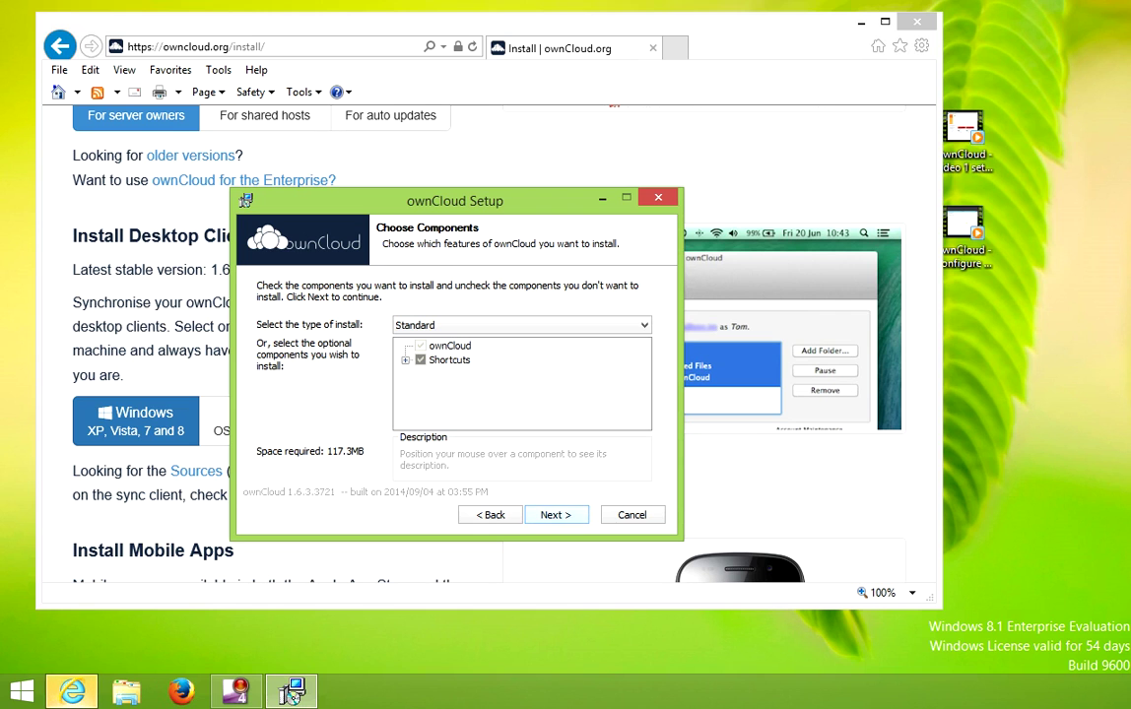
{"action": "key", "text": "Return"}
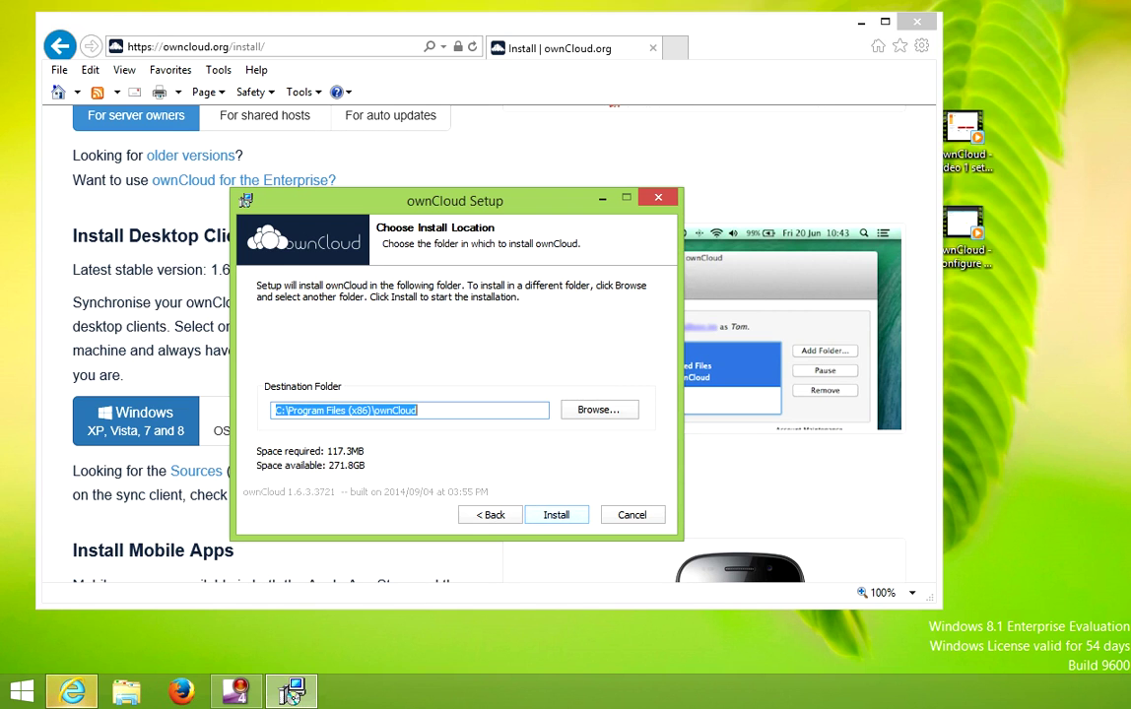
{"action": "key", "text": "Return"}
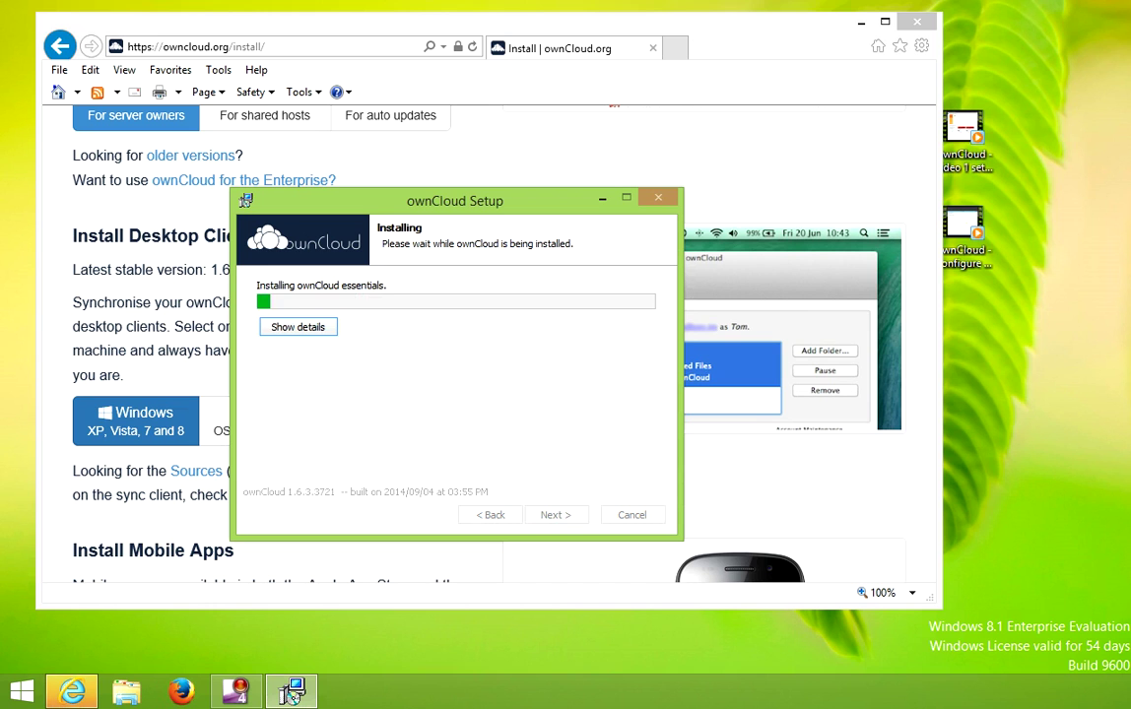
{"action": "key", "text": "Return"}
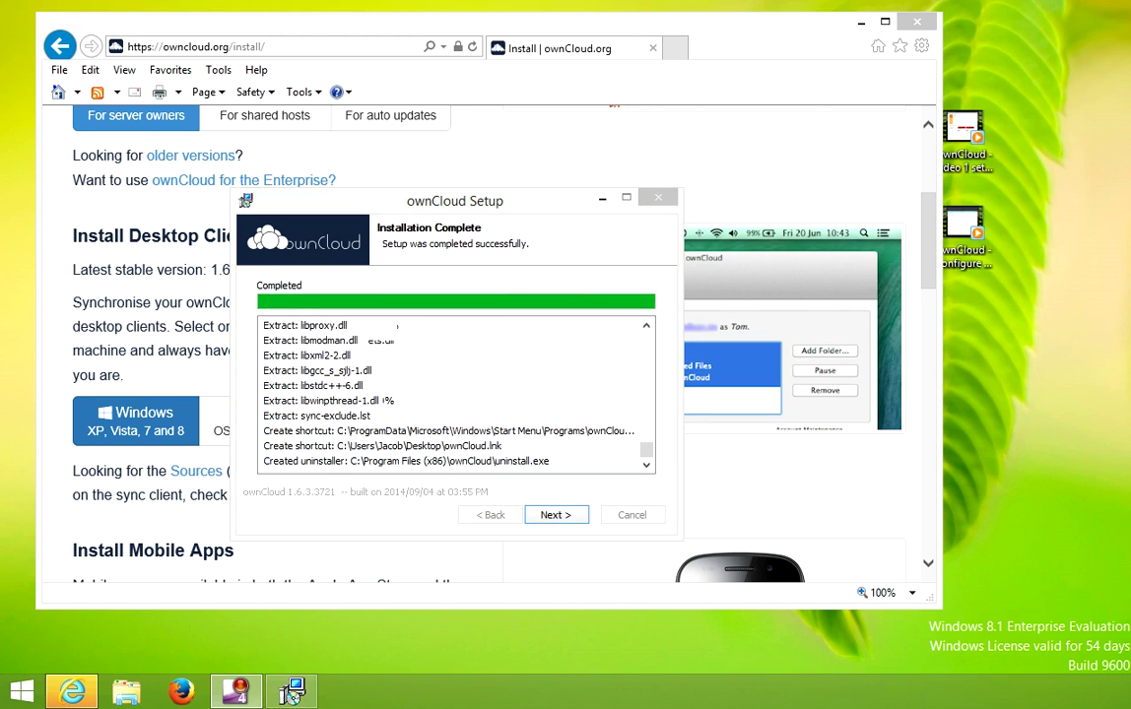
{"action": "left_click", "coordinate": [556, 514]}
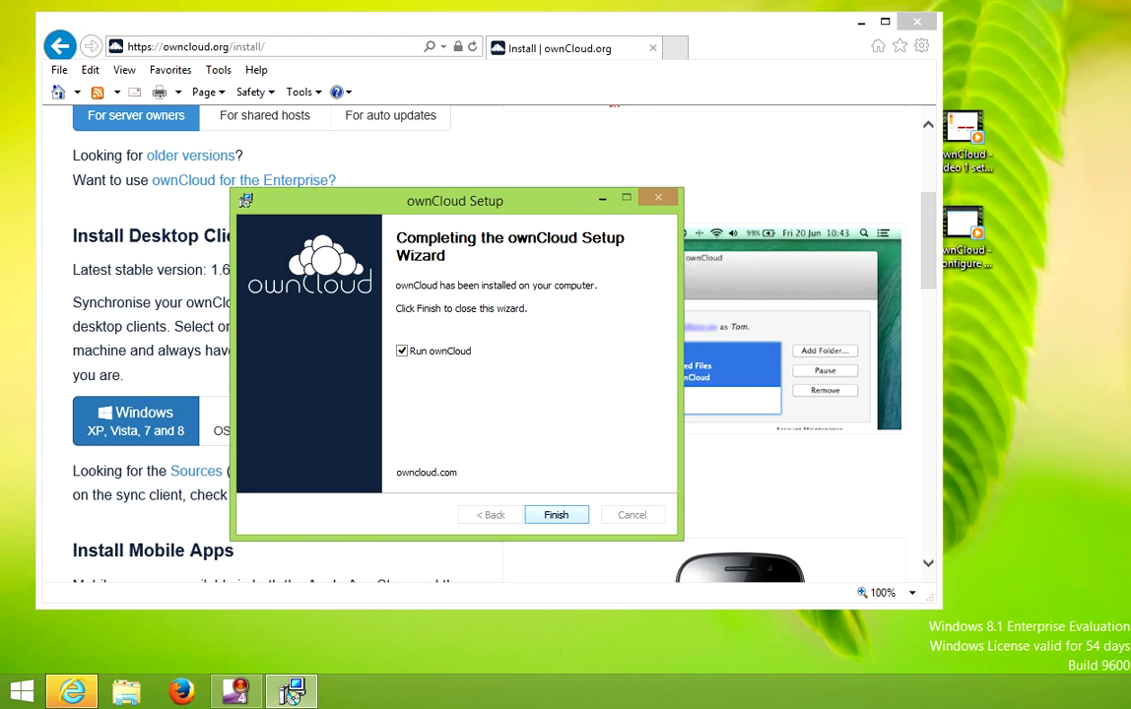
{"action": "key", "text": "Return"}
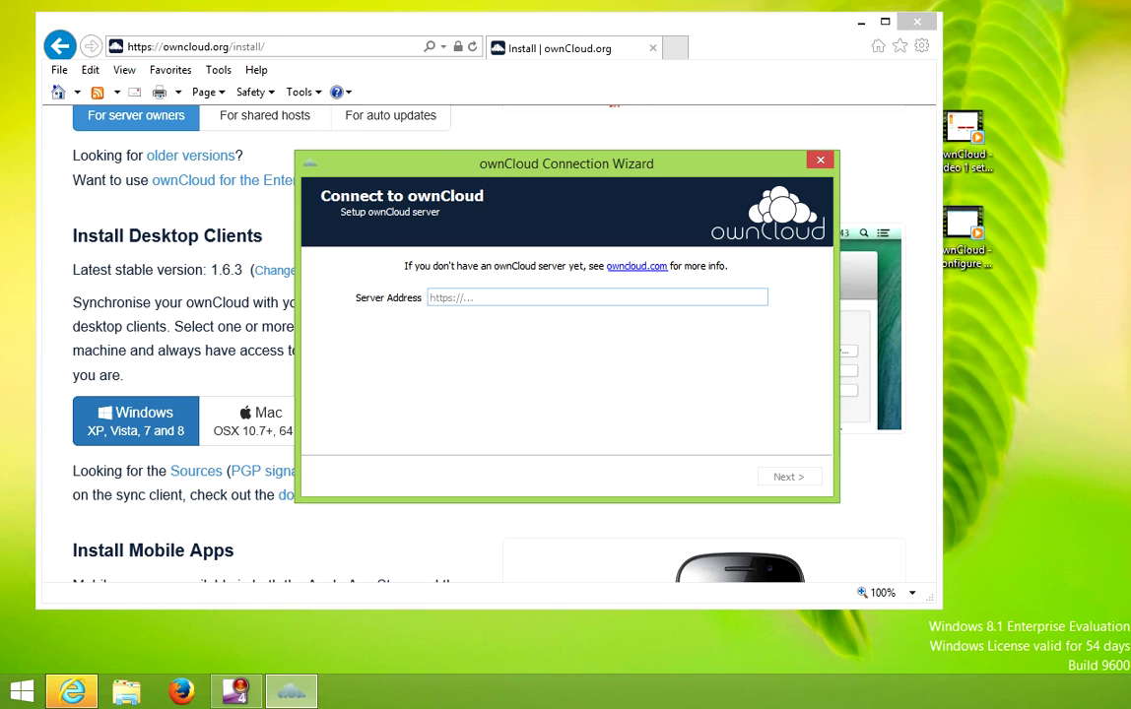
{"action": "type", "text": "h"}
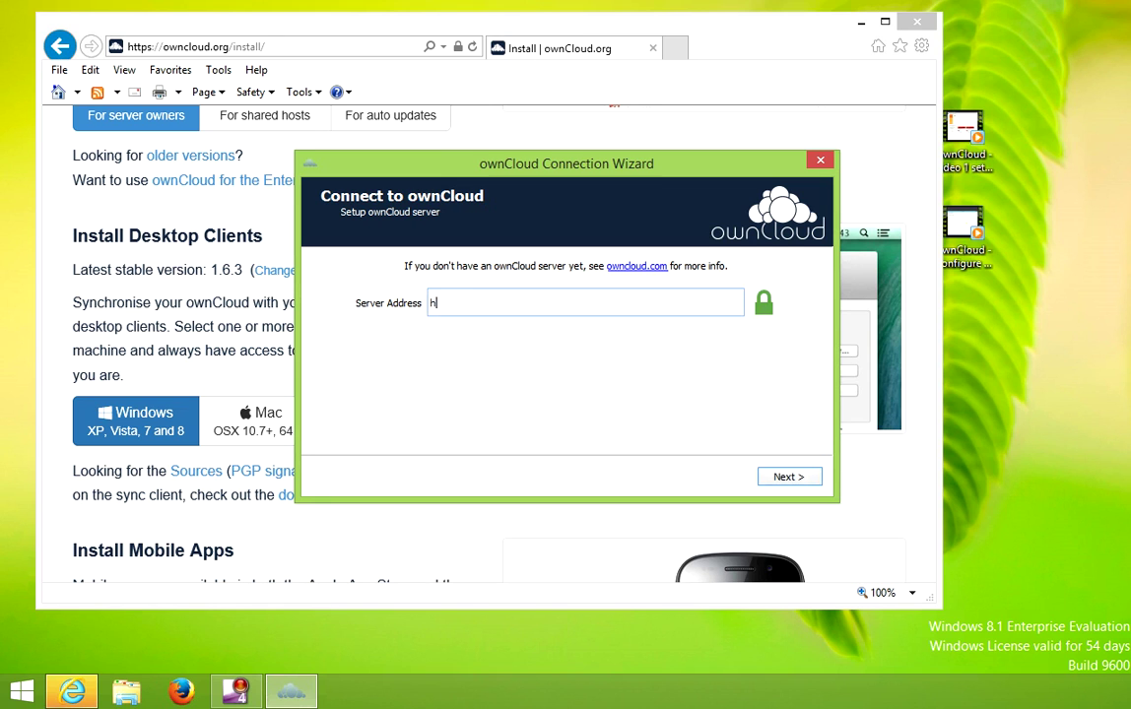
{"action": "type", "text": "ttps://alwayson.etssc.com:446"}
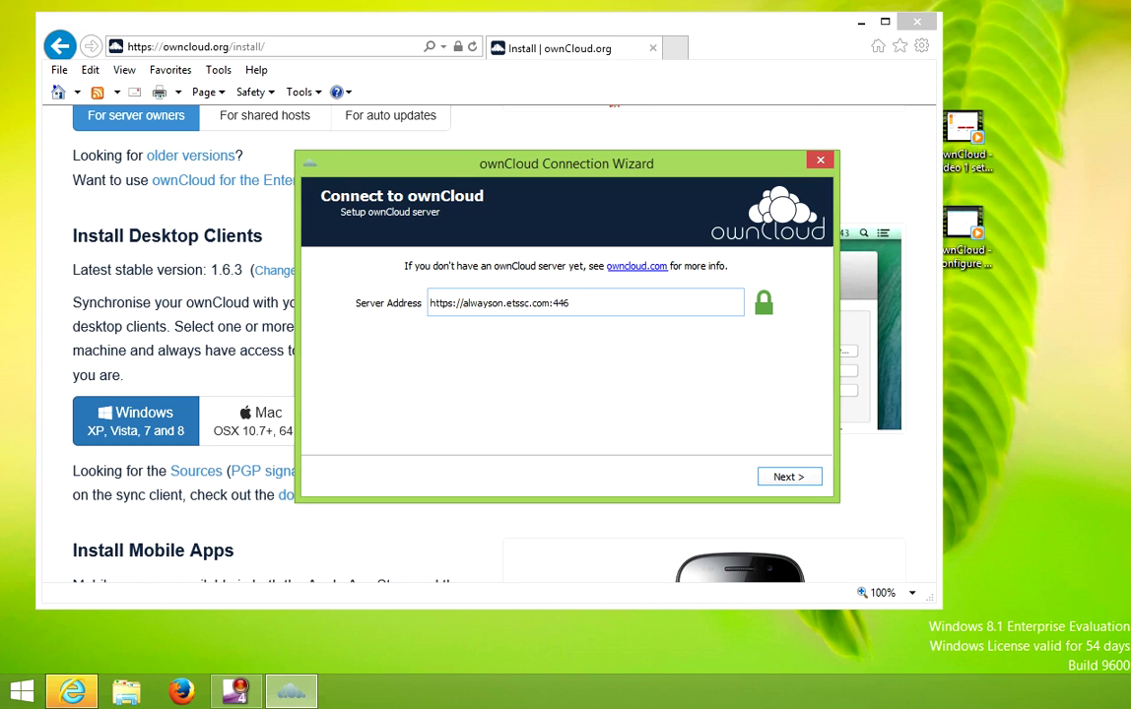
{"action": "left_click_drag", "start_coordinate": [443, 302], "coordinate": [455, 302]}
{"action": "key", "text": "shift+Right"}
{"action": "key", "text": "shift+Right"}
{"action": "key", "text": "Right"}
{"action": "key", "text": "ctrl+shift+Right"}
{"action": "key", "text": "ctrl+shift+Right"}
{"action": "left_click", "coordinate": [569, 302]}
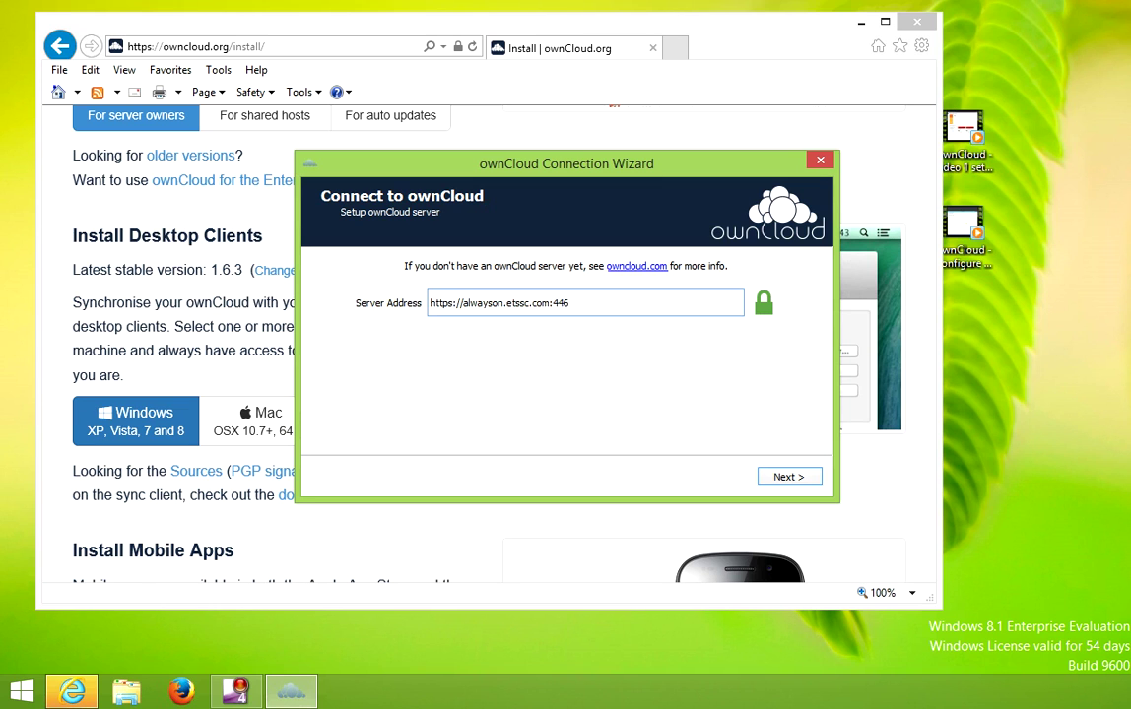
{"action": "key", "text": "Return"}
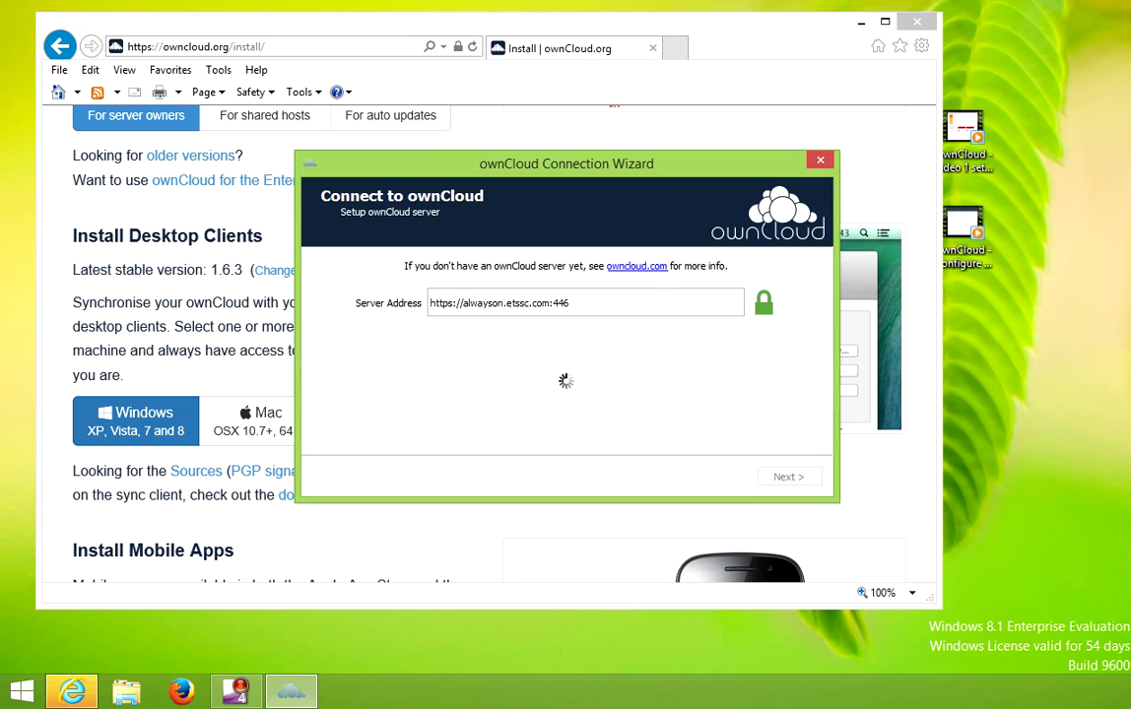
- Enter the account username and password and continue to the local folder options
{"action": "type", "text": "jegan"}
{"action": "key", "text": "Tab"}
{"action": "type", "text": "•••••••••"}
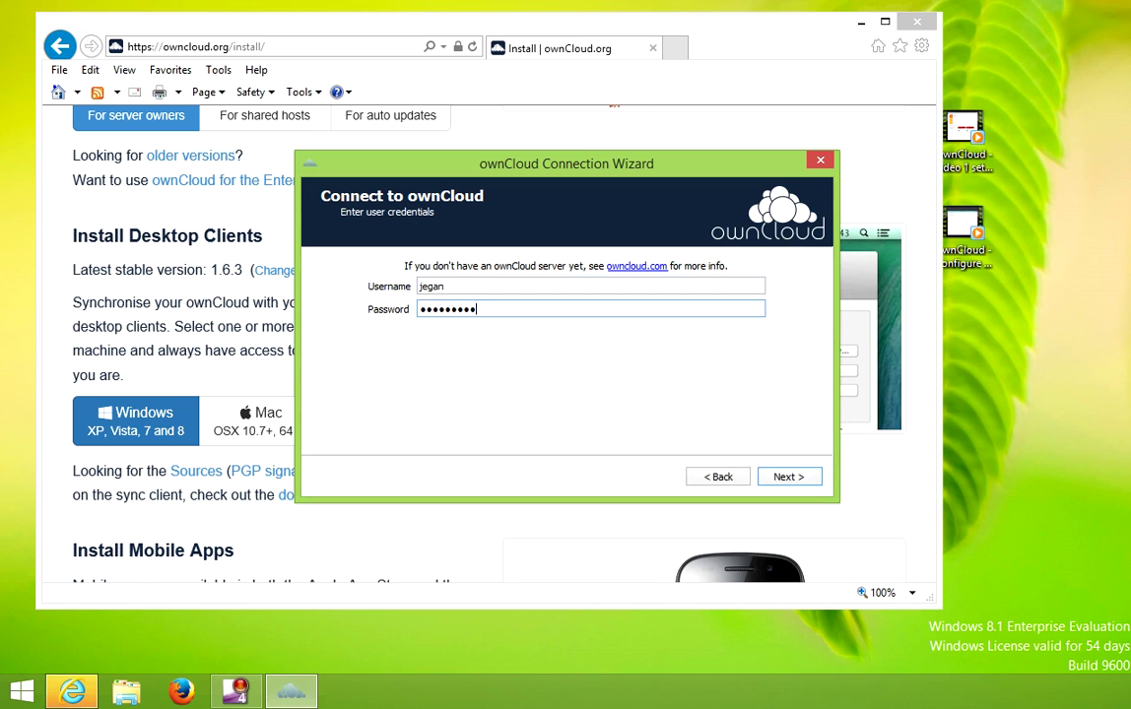
{"action": "key", "text": "Return"}
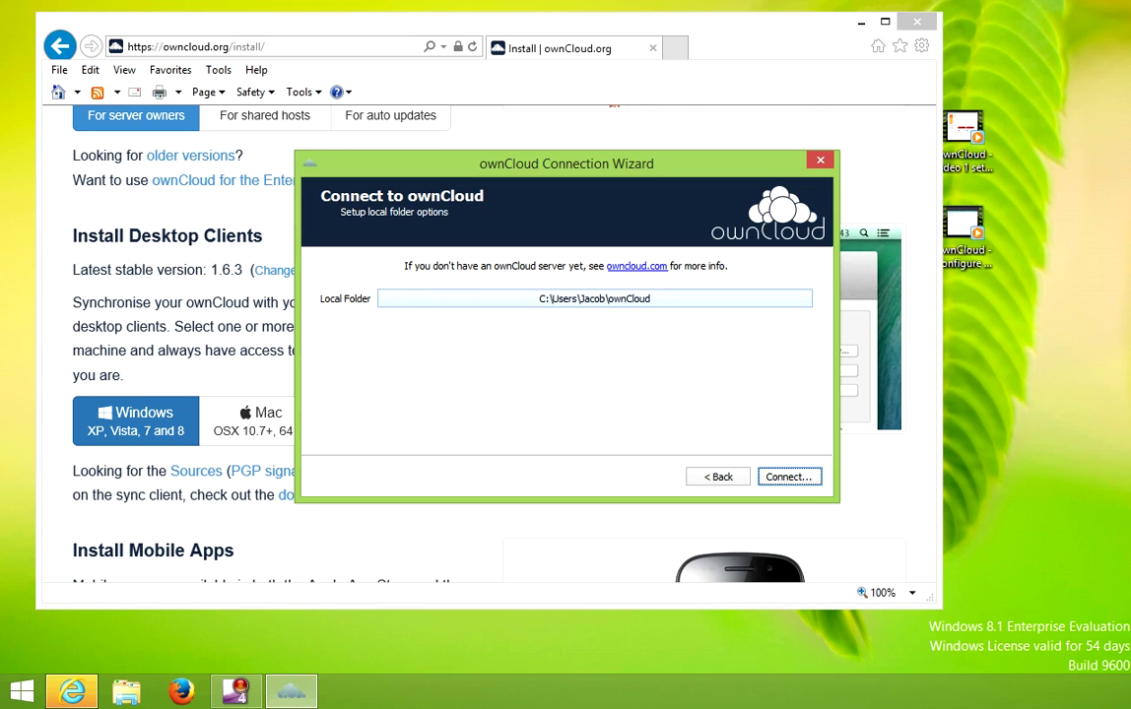
- Connect the account using the default local folder and finish the connection wizard
{"action": "key", "text": "Return"}
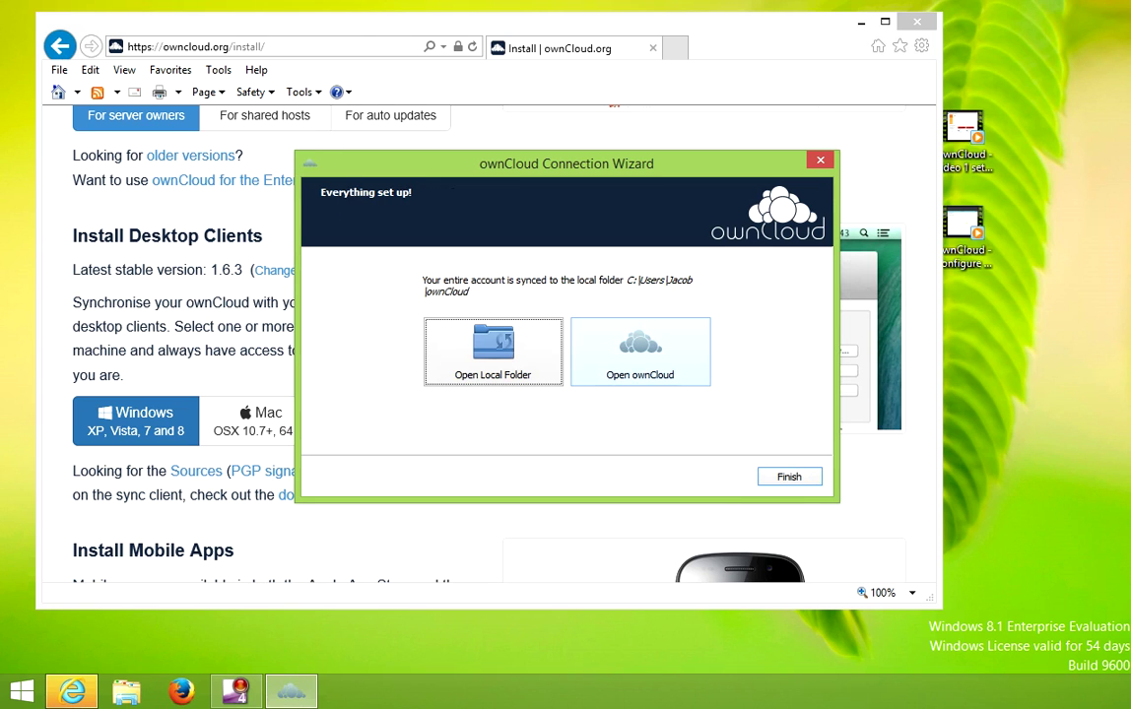
{"action": "left_click", "coordinate": [788, 476]}
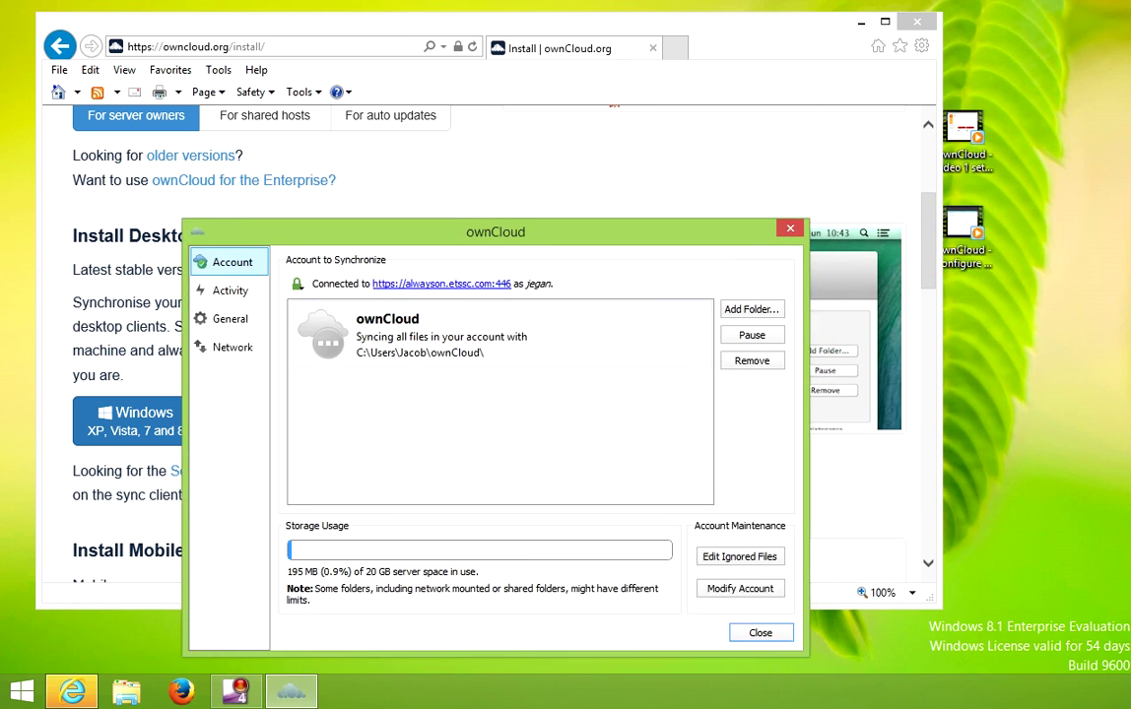
{"action": "left_click", "coordinate": [503, 271]}
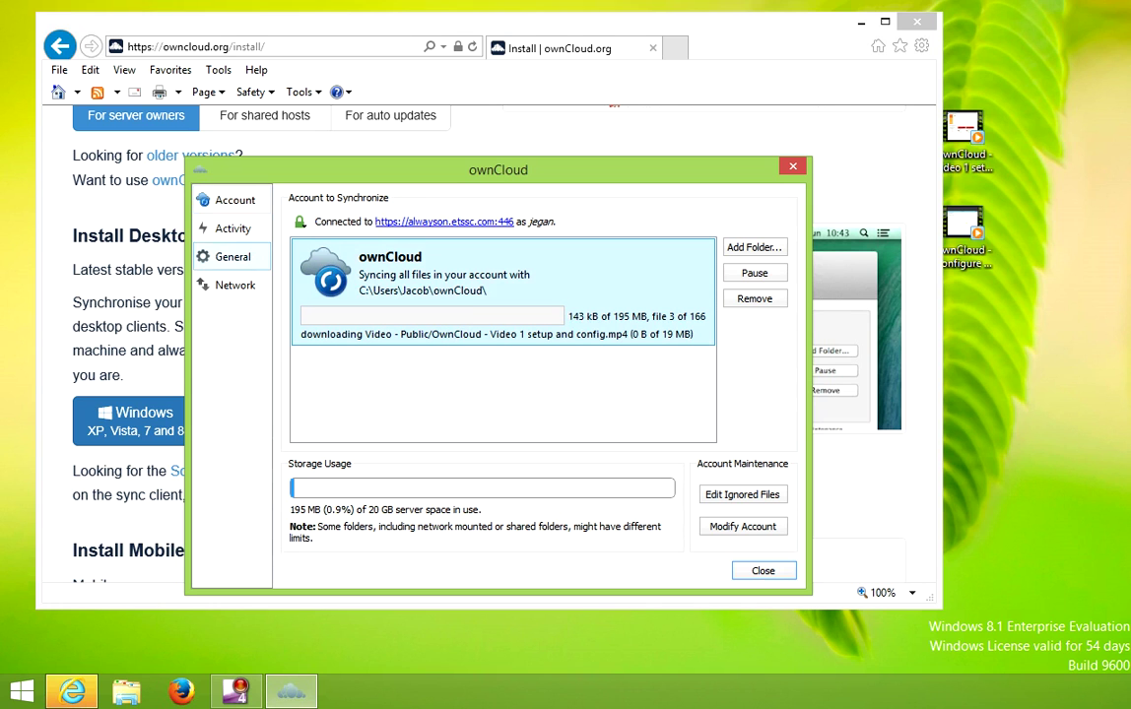
- Review the client's Network and General settings and its sync Activity, and return to the Account overview
{"action": "left_click", "coordinate": [234, 285]}
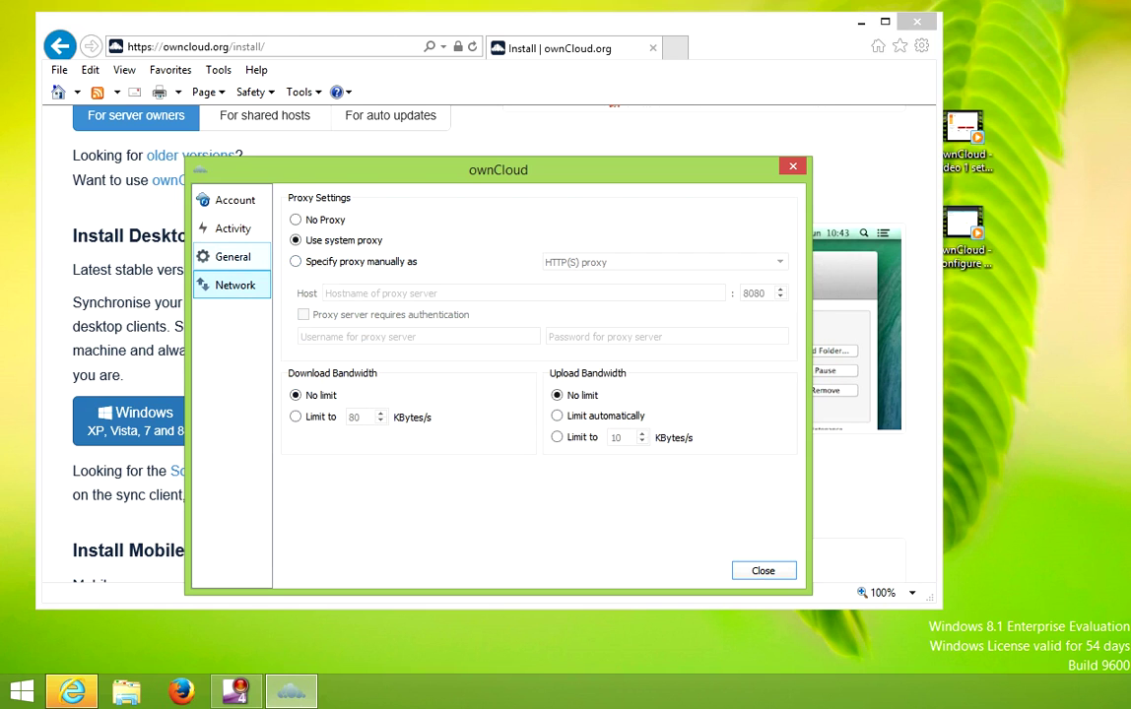
{"action": "left_click", "coordinate": [233, 256]}
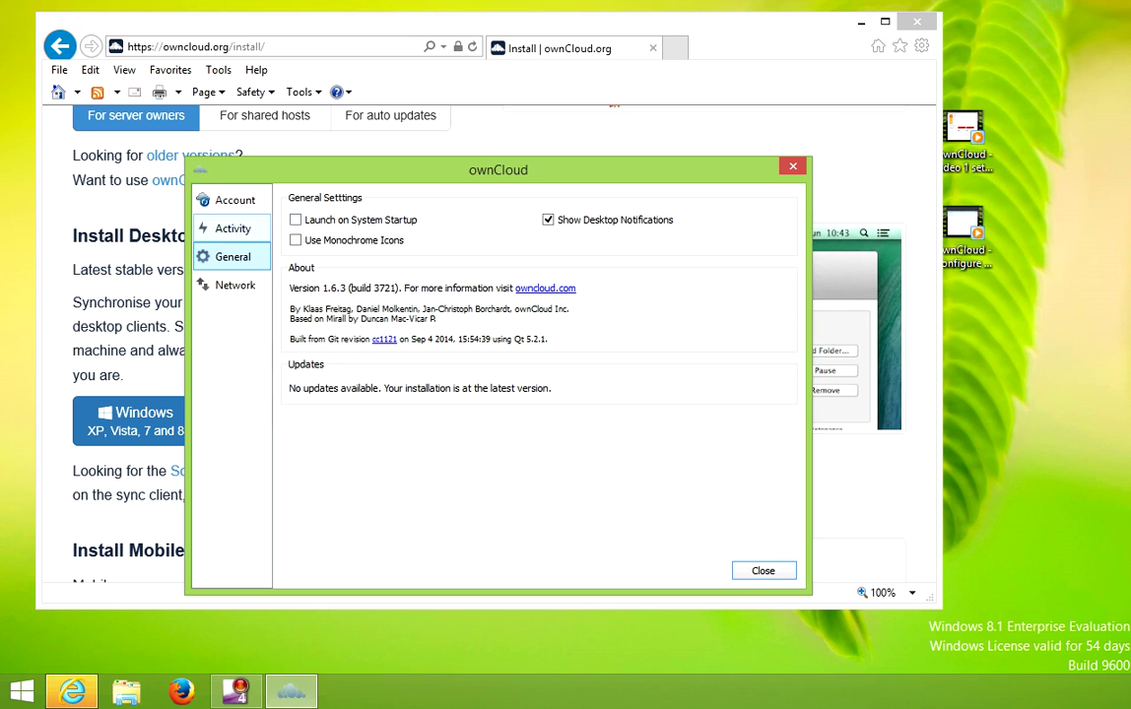
{"action": "left_click", "coordinate": [233, 228]}
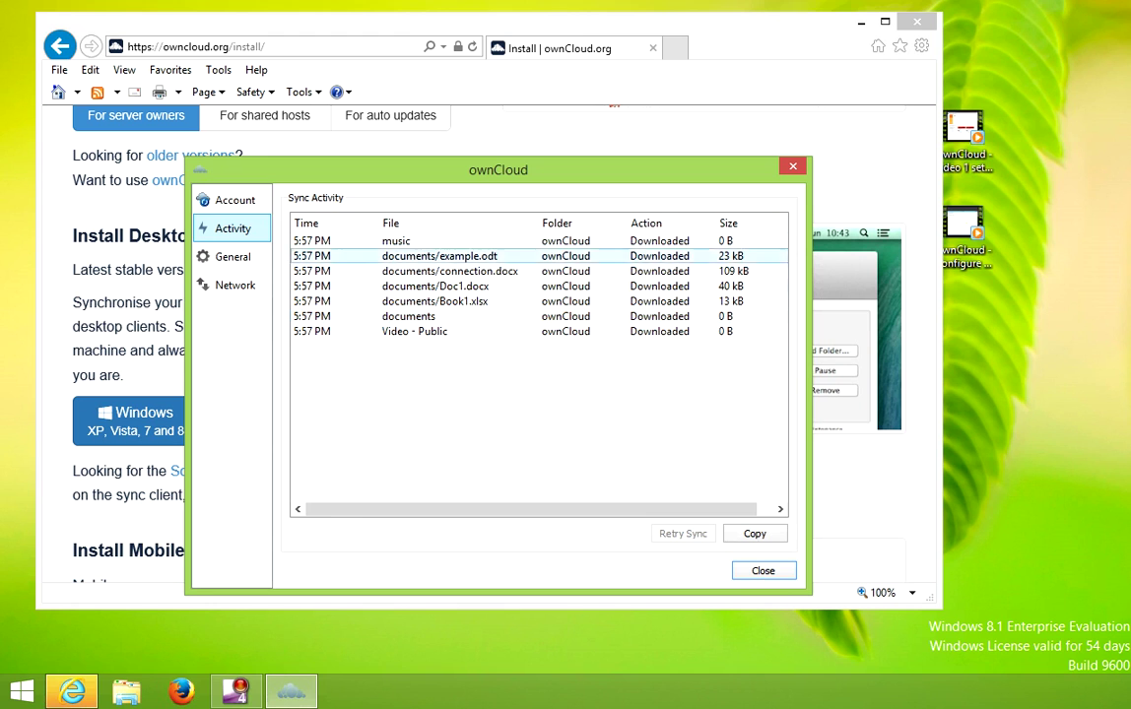
{"action": "left_click", "coordinate": [234, 200]}
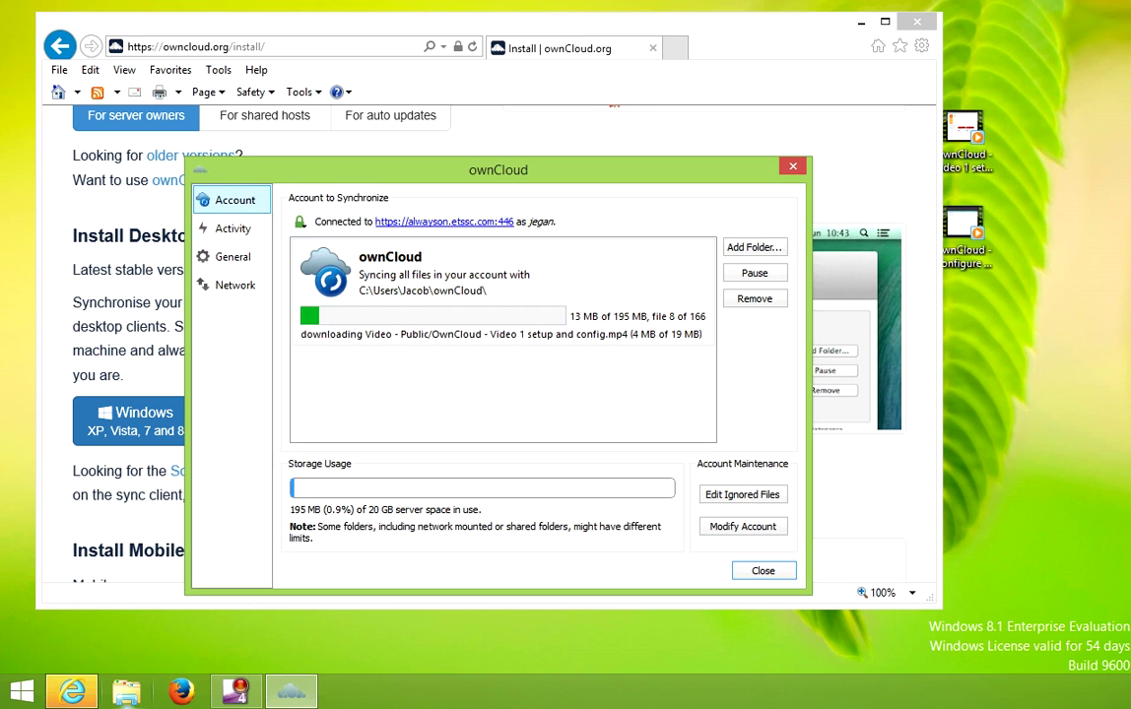
- Switch to File Explorer, open the synced ownCloud folder and look through its documents subfolder
{"action": "left_click", "coordinate": [127, 691]}
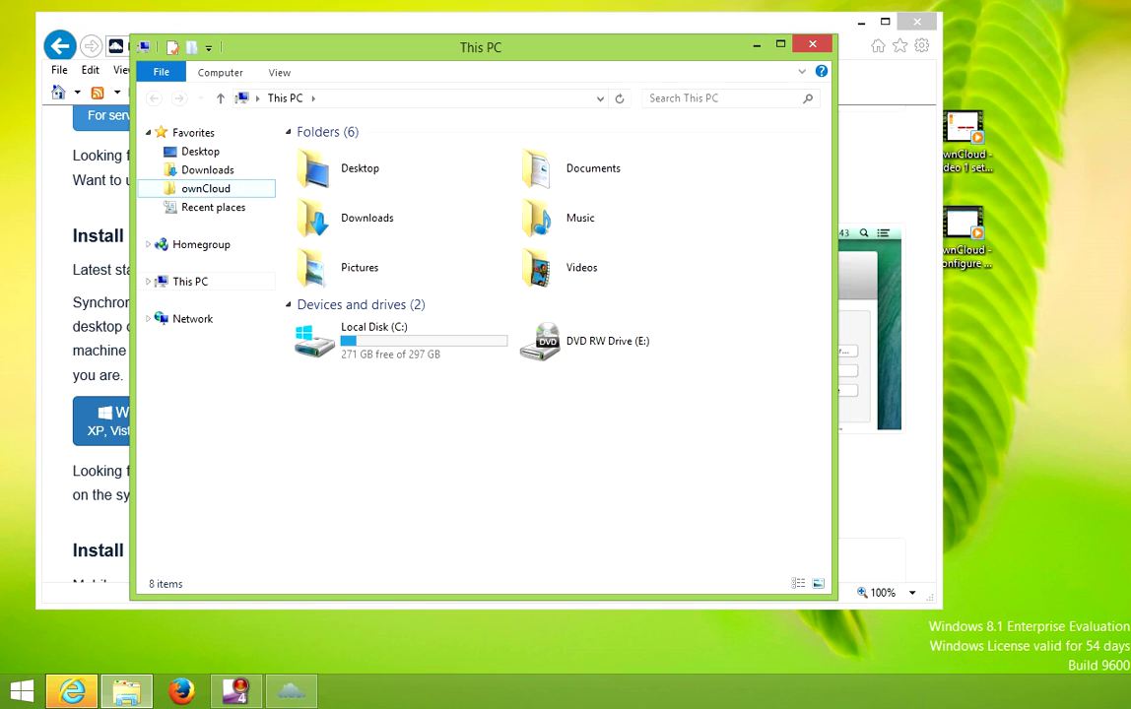
{"action": "left_click", "coordinate": [205, 188]}
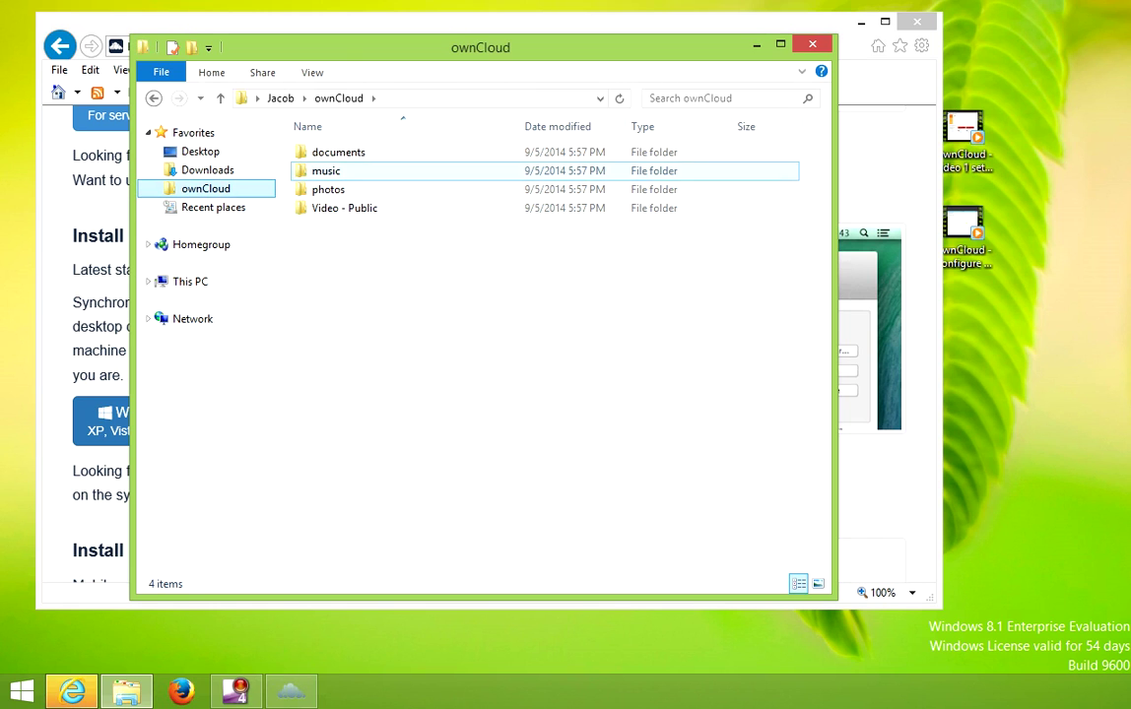
{"action": "double_click", "coordinate": [338, 152]}
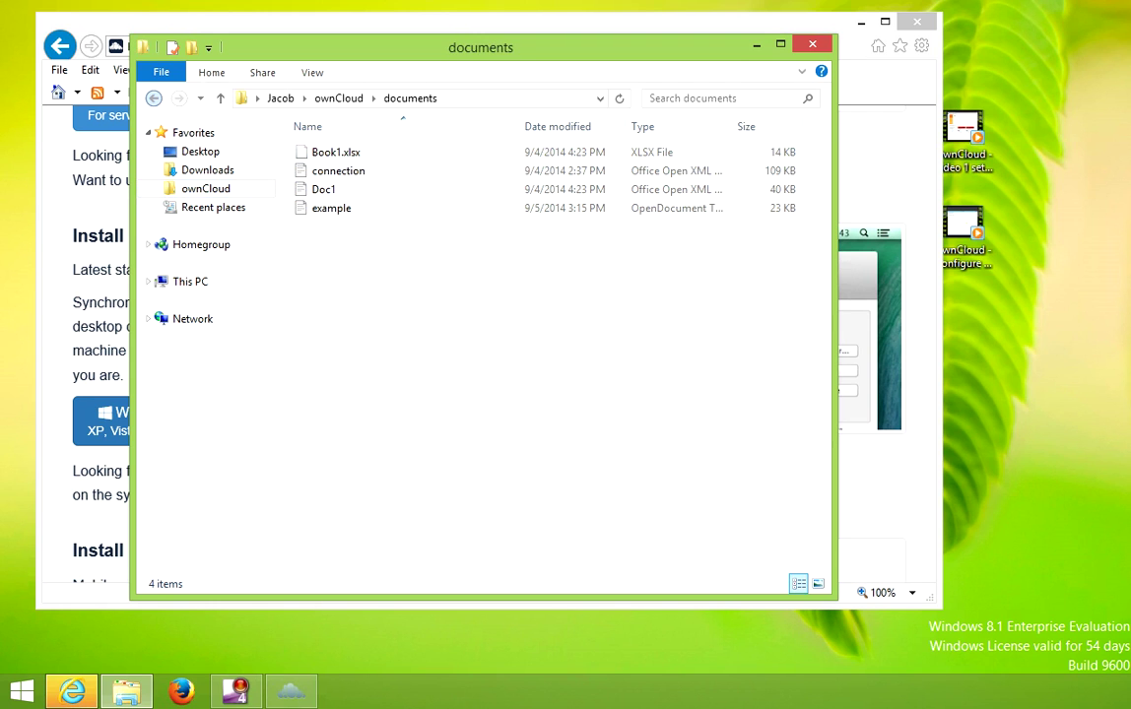
{"action": "left_click", "coordinate": [152, 98]}
- Delete the projekteva-letitrain track from the music subfolder and return to the ownCloud folder
{"action": "double_click", "coordinate": [326, 170]}
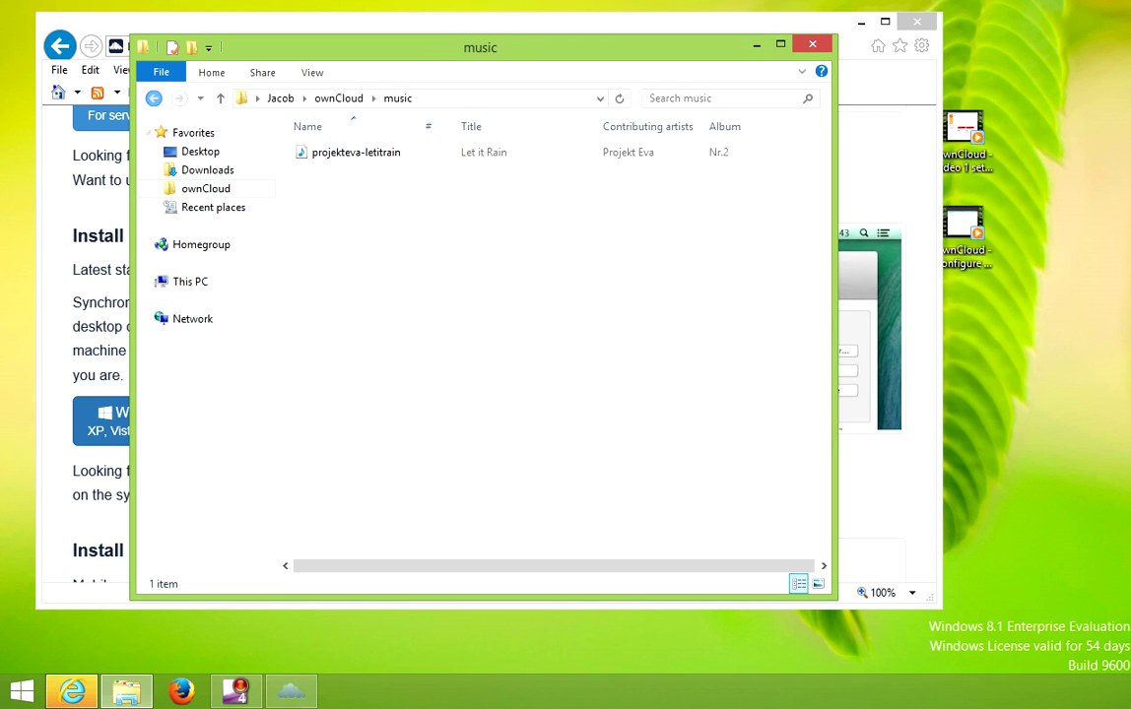
{"action": "left_click", "coordinate": [338, 152]}
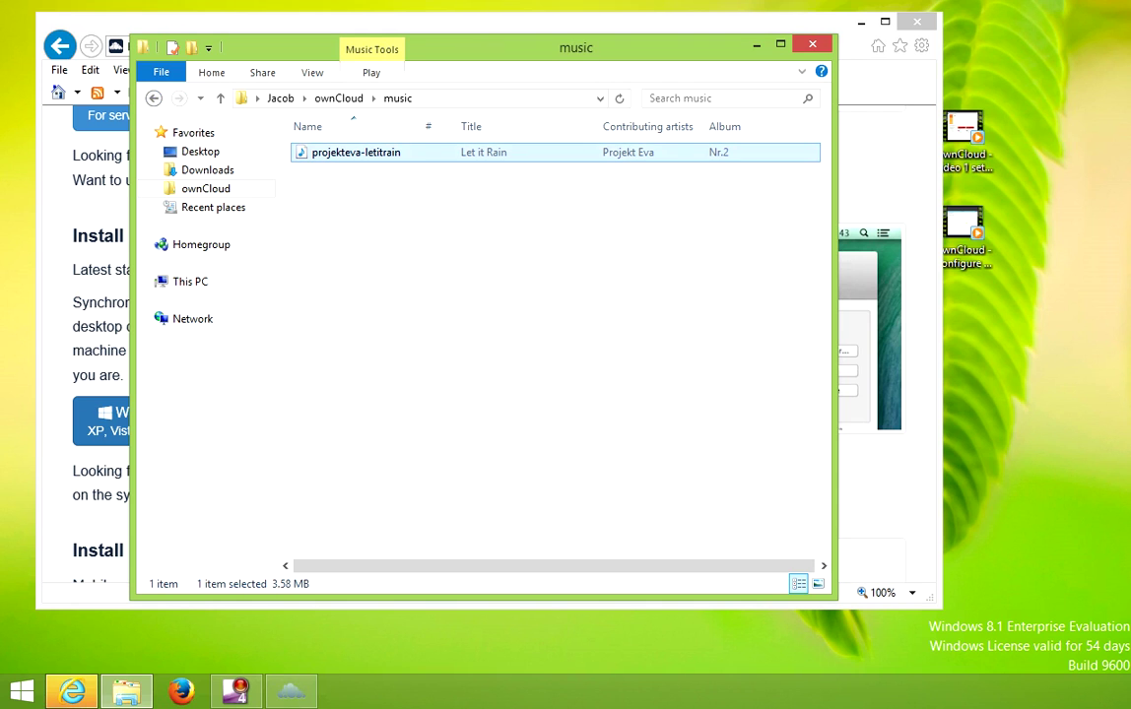
{"action": "key", "text": "Delete"}
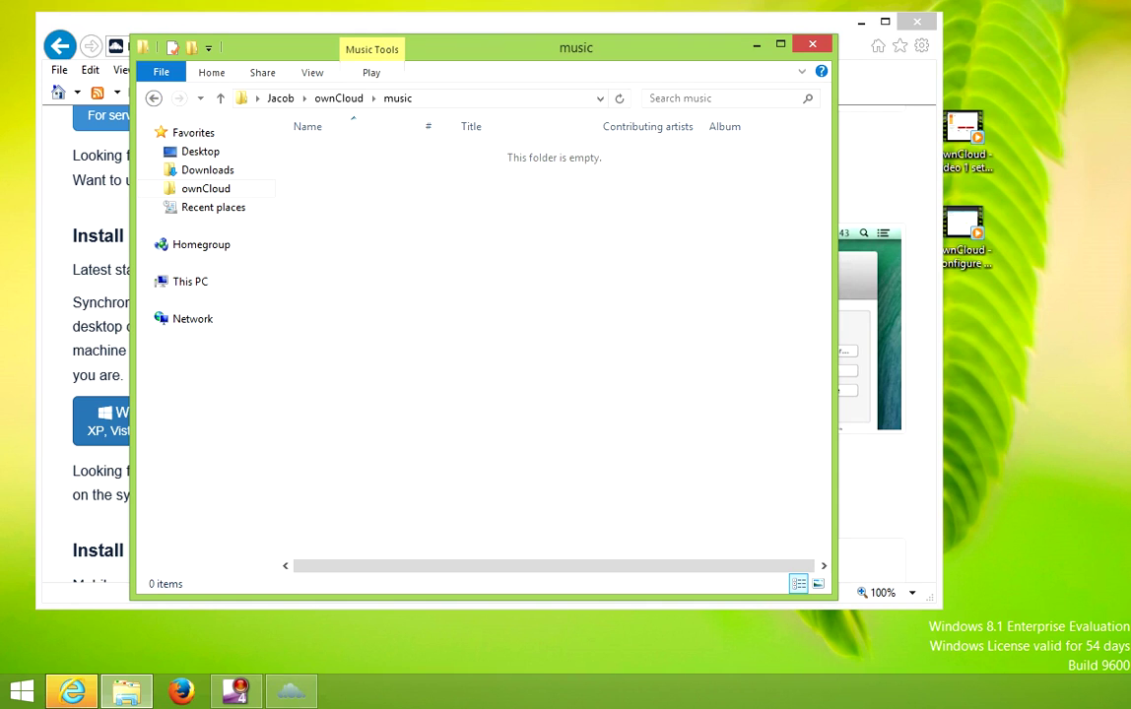
{"action": "key", "text": "BackSpace"}
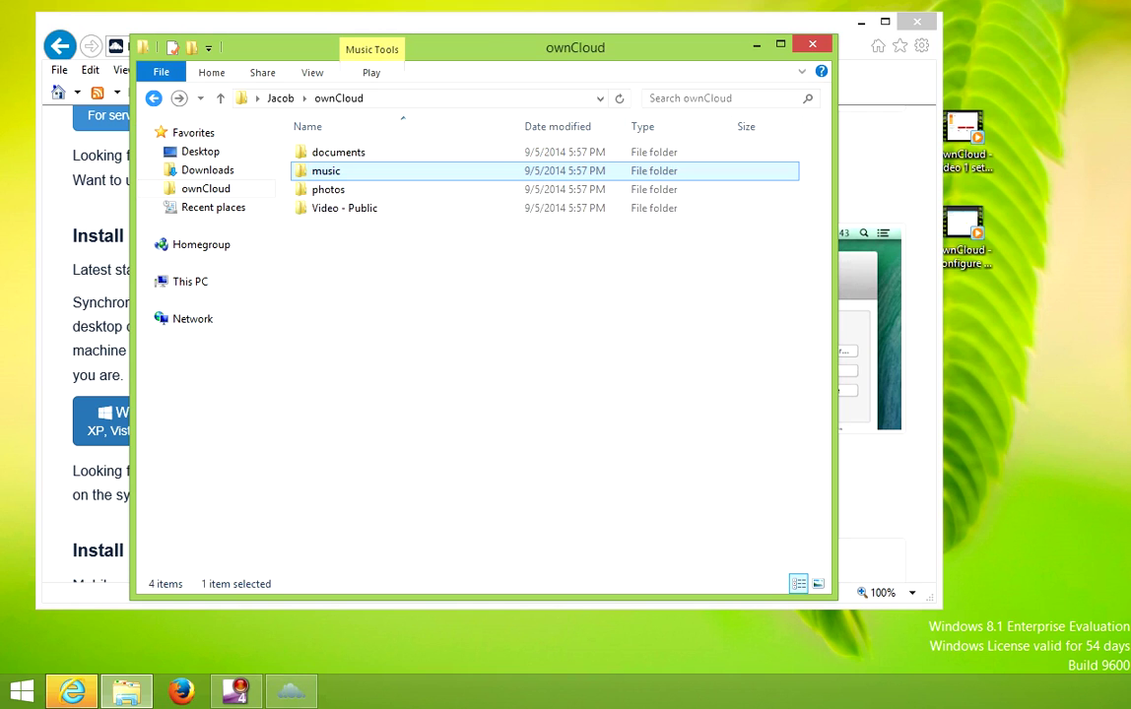
- Look through the photos and Video - Public subfolders, and minimize the File Explorer window
{"action": "double_click", "coordinate": [328, 189]}
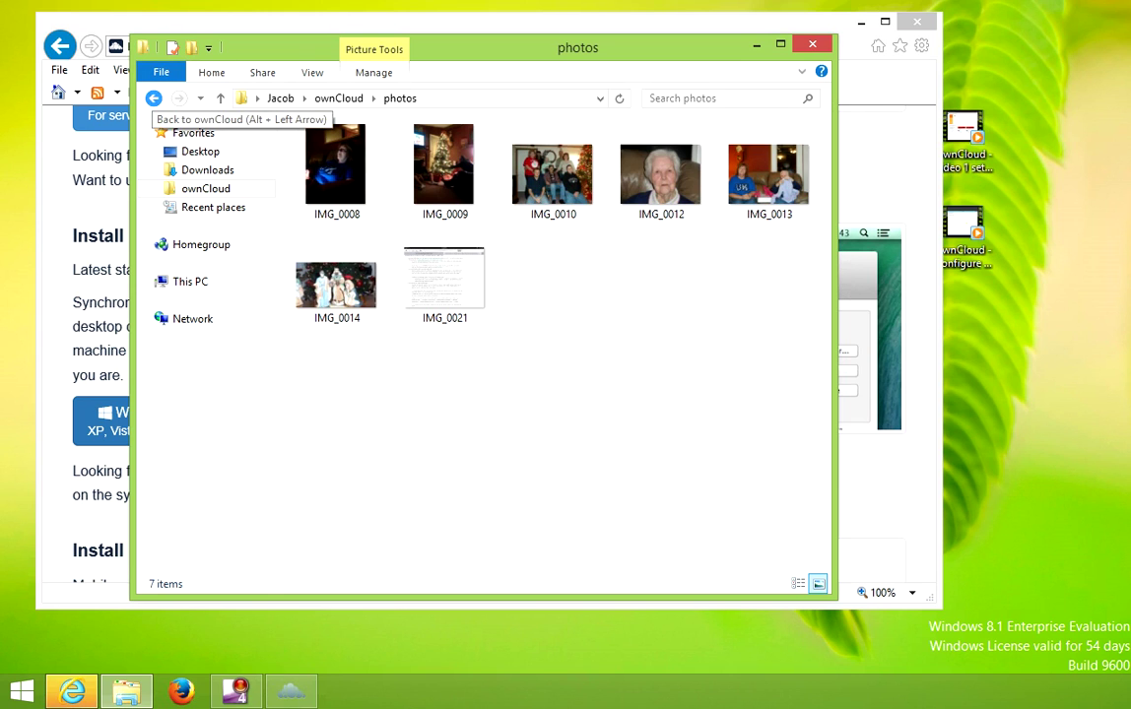
{"action": "left_click", "coordinate": [152, 99]}
{"action": "key", "text": "Down"}
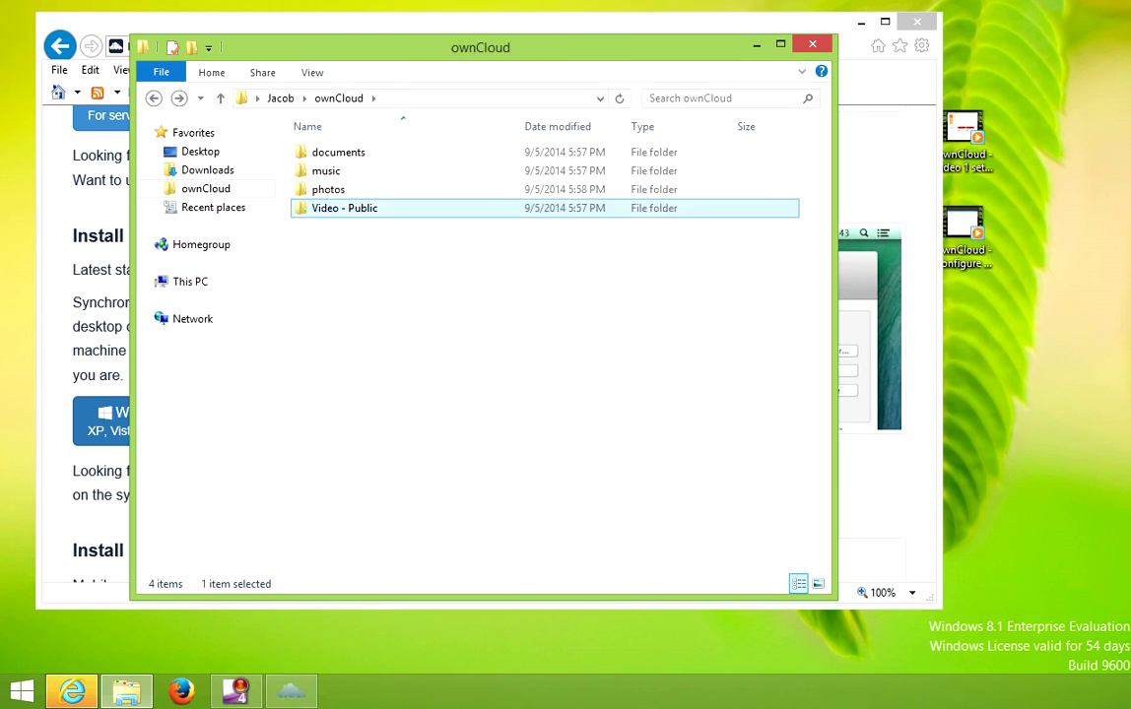
{"action": "key", "text": "Return"}
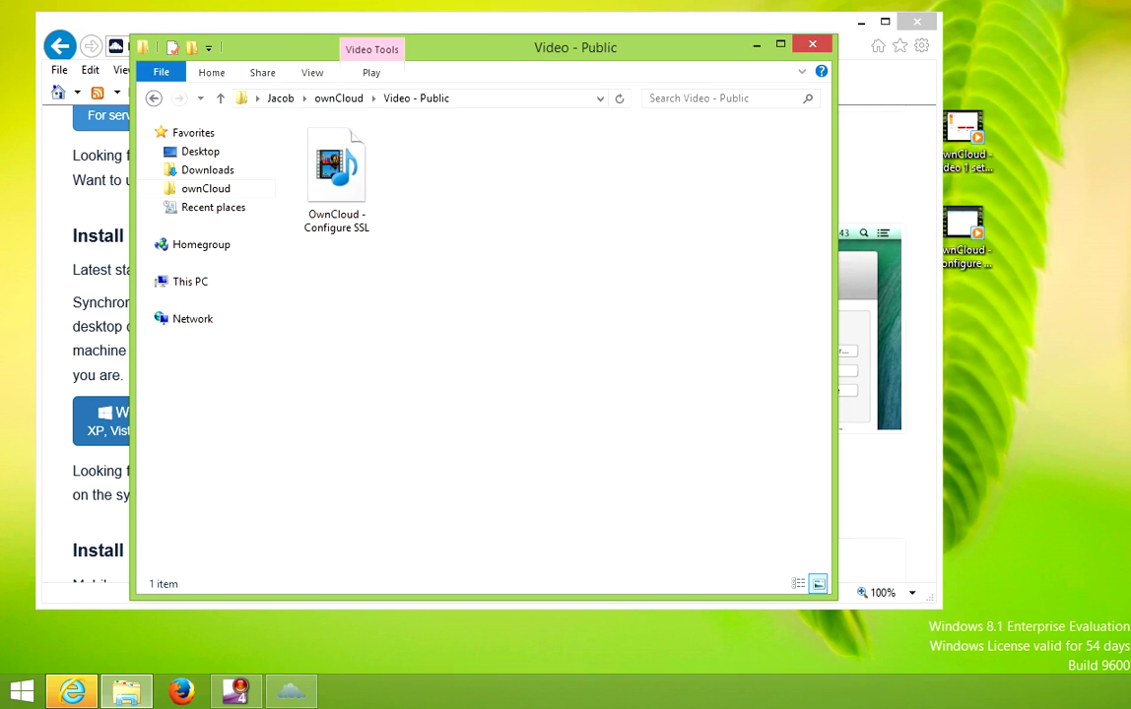
{"action": "left_click", "coordinate": [154, 98]}
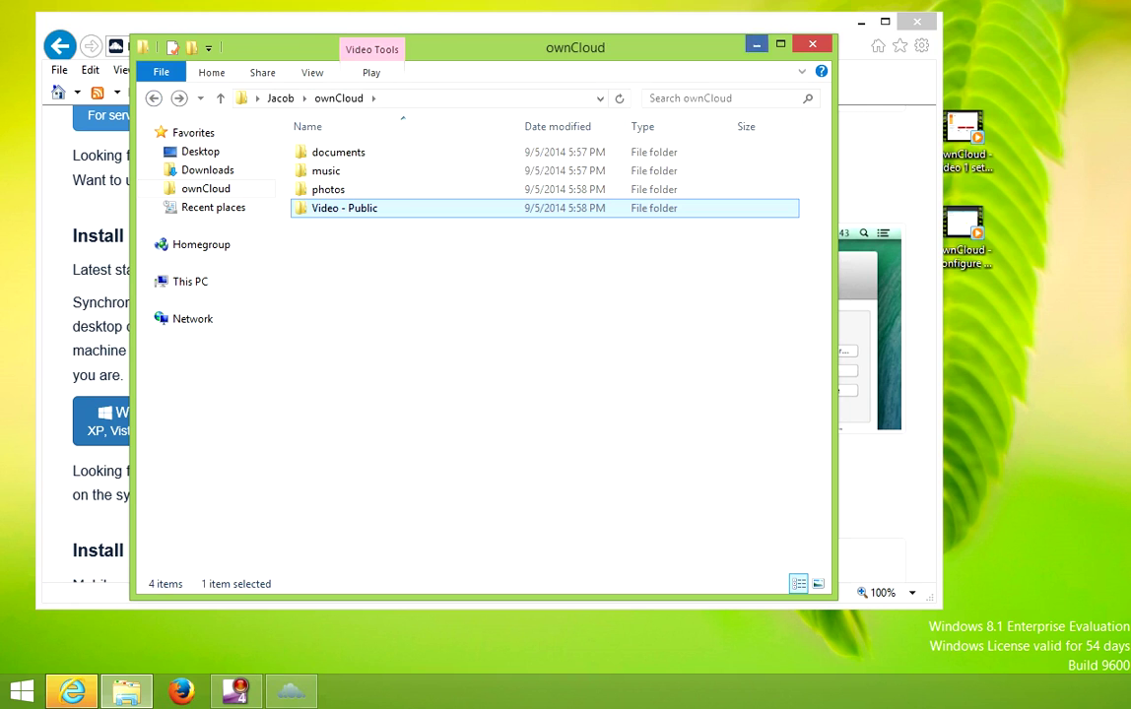
{"action": "left_click", "coordinate": [756, 44]}
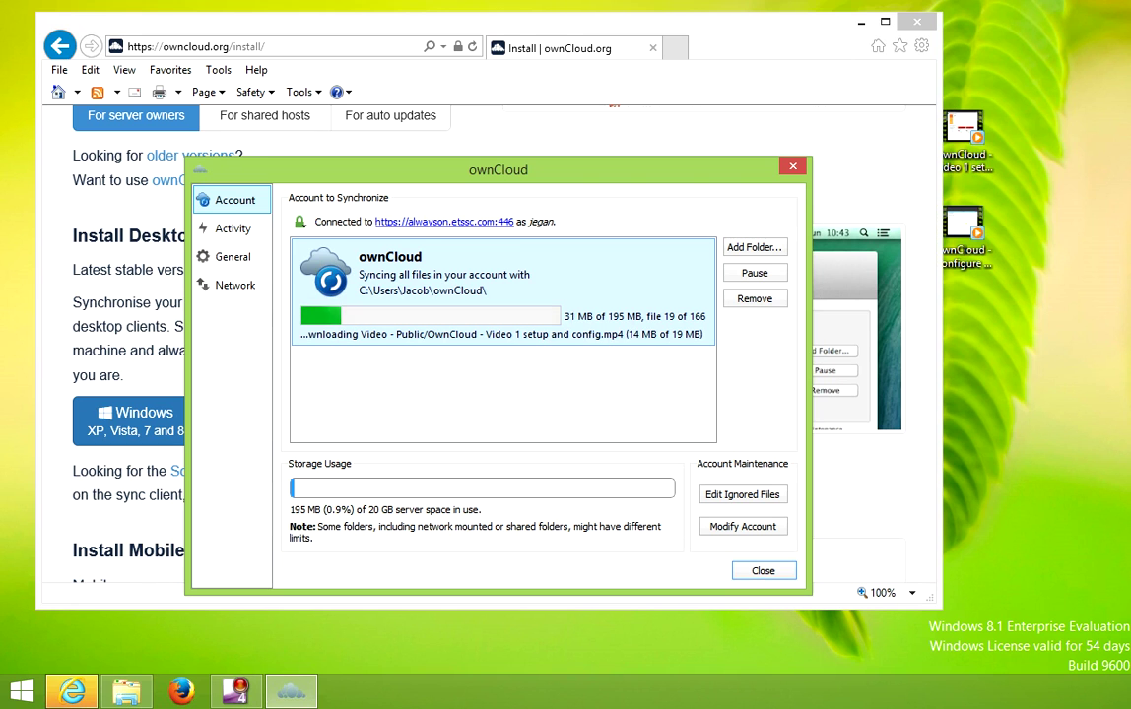
- Switch to Internet Explorer, open the ownCloud server at alwayson.etssc.com:446 and log in with the account's username and password
{"action": "left_click", "coordinate": [264, 46]}
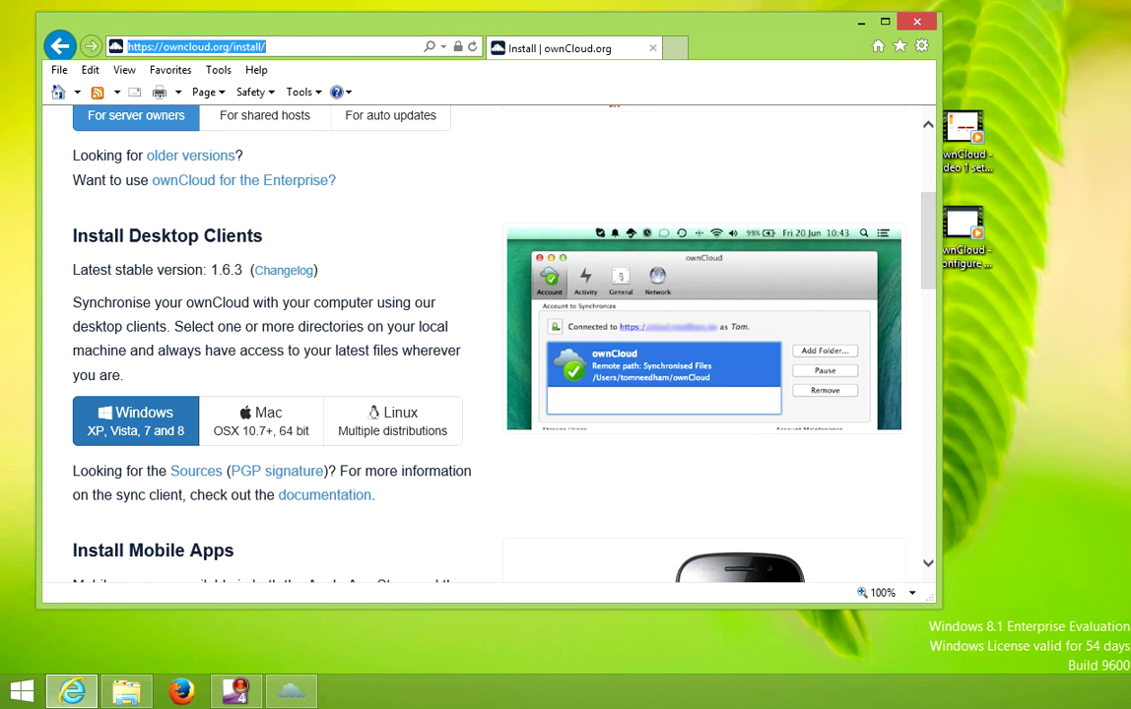
{"action": "type", "text": "al"}
{"action": "key", "text": "Return"}
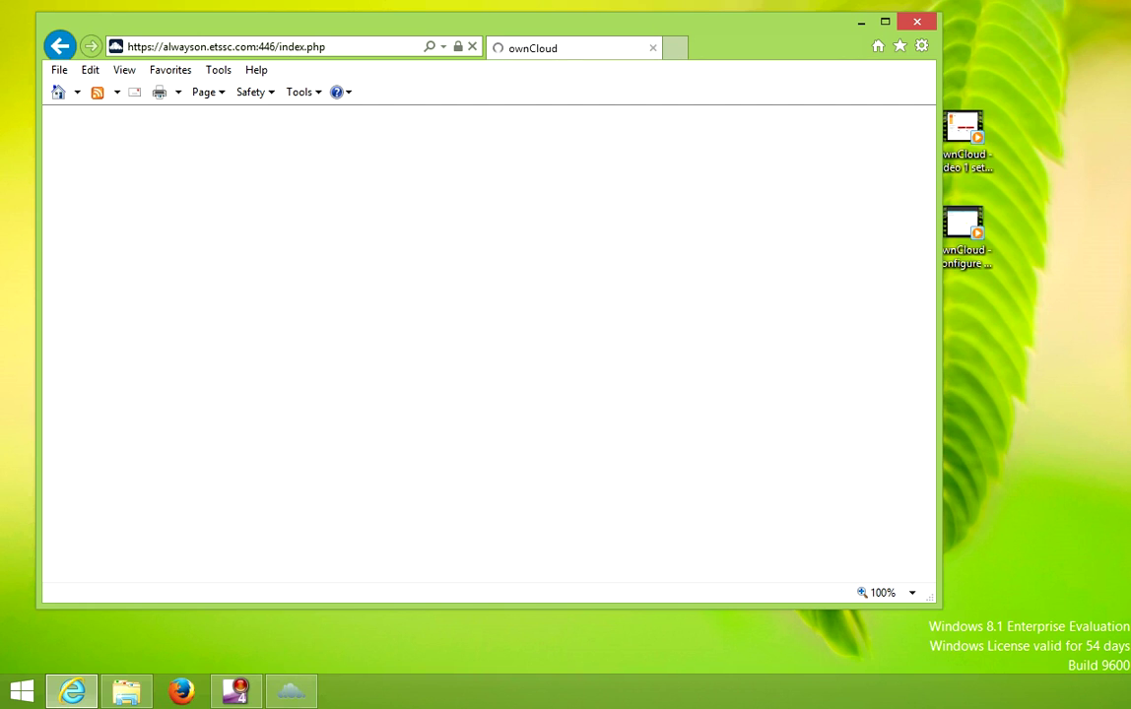
{"action": "type", "text": "jegan"}
{"action": "key", "text": "Tab"}
{"action": "type", "text": "*********"}
{"action": "key", "text": "Return"}
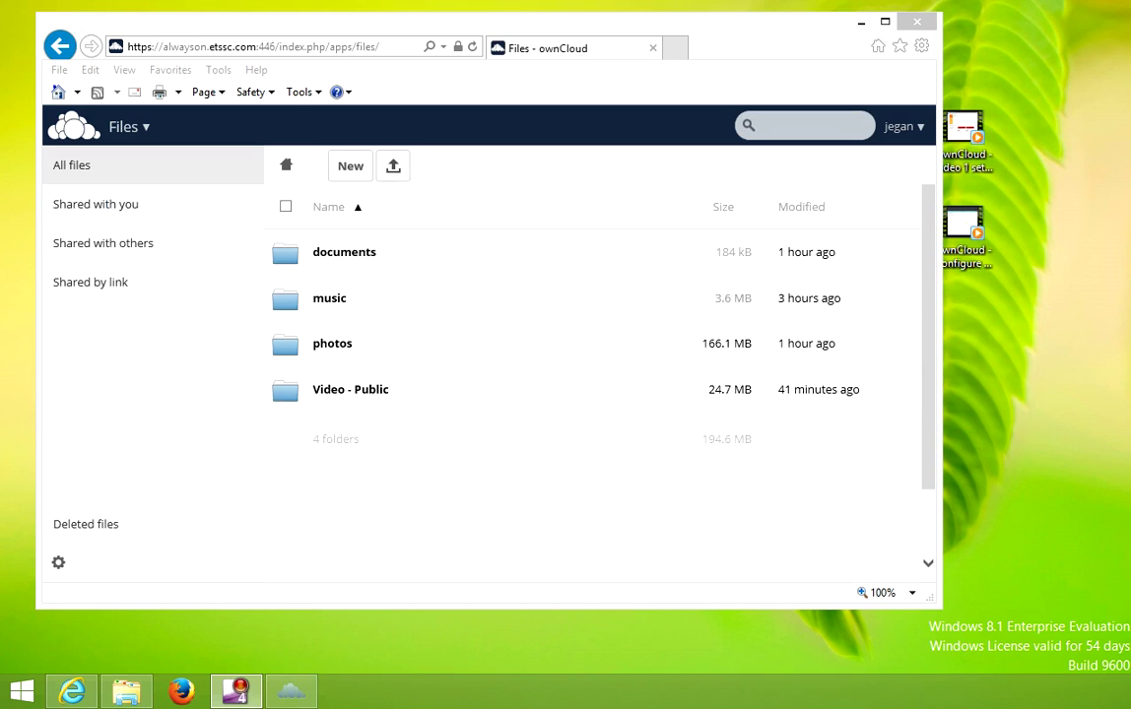
- Open the music folder in the web interface, check the desktop client's sync status, and refresh the web page
{"action": "left_click", "coordinate": [329, 298]}
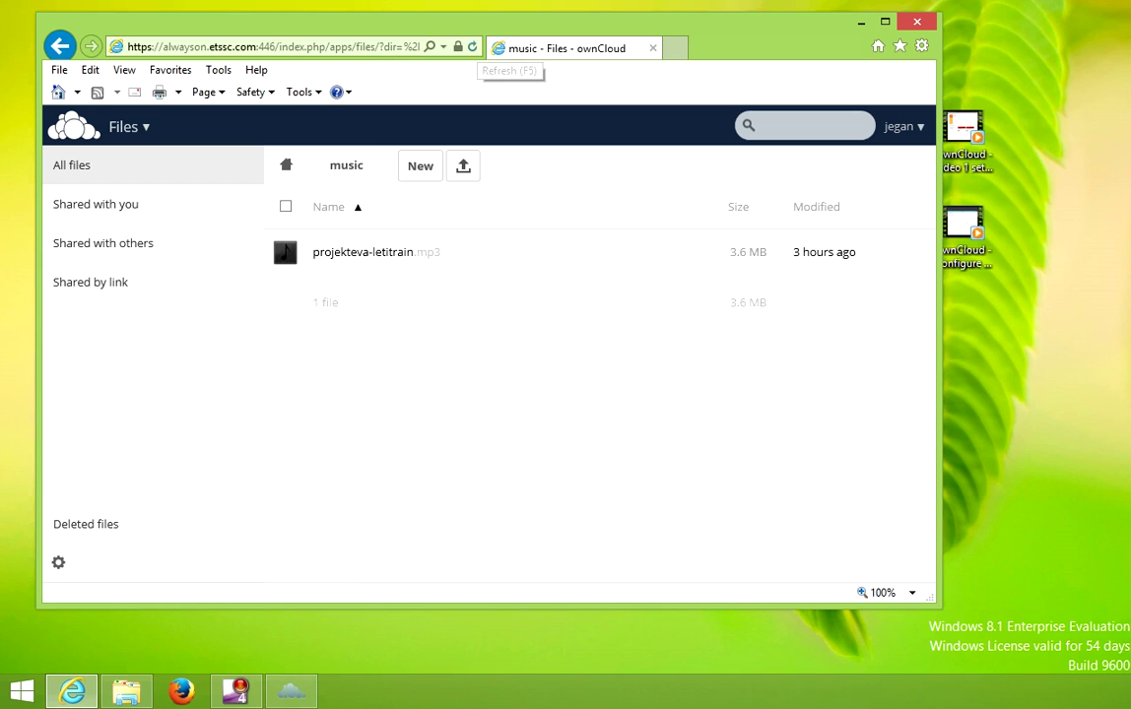
{"action": "mouse_move", "coordinate": [382, 252]}
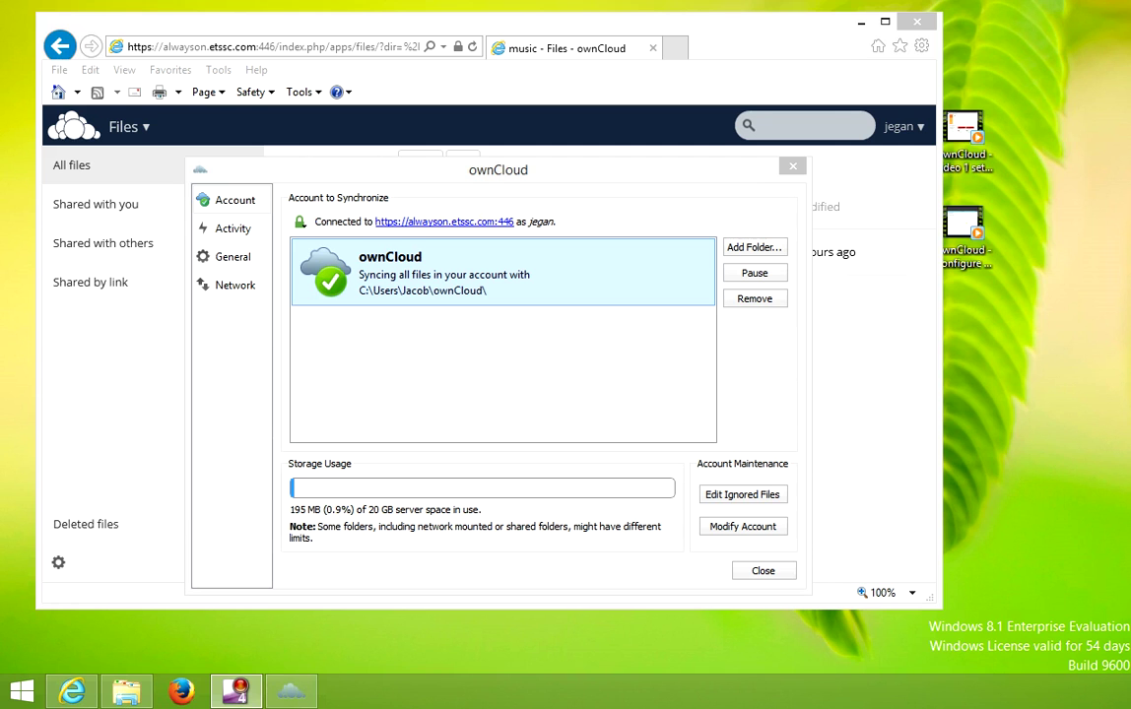
{"action": "key", "text": "alt+Tab"}
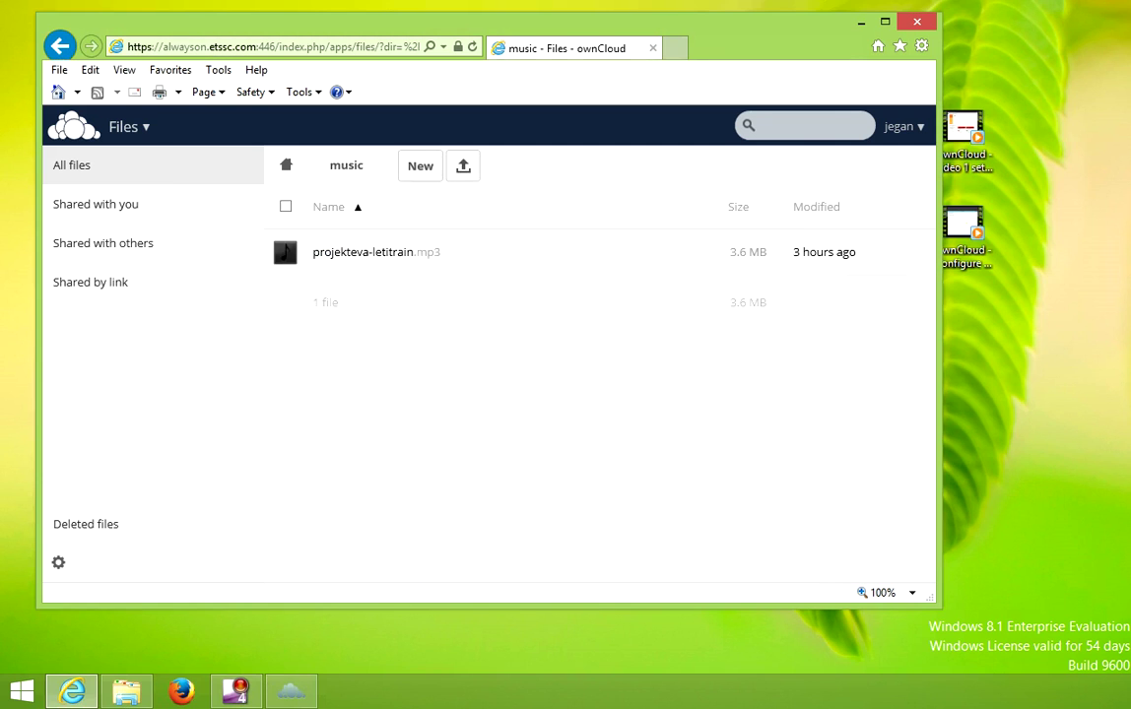
{"action": "left_click", "coordinate": [472, 46]}
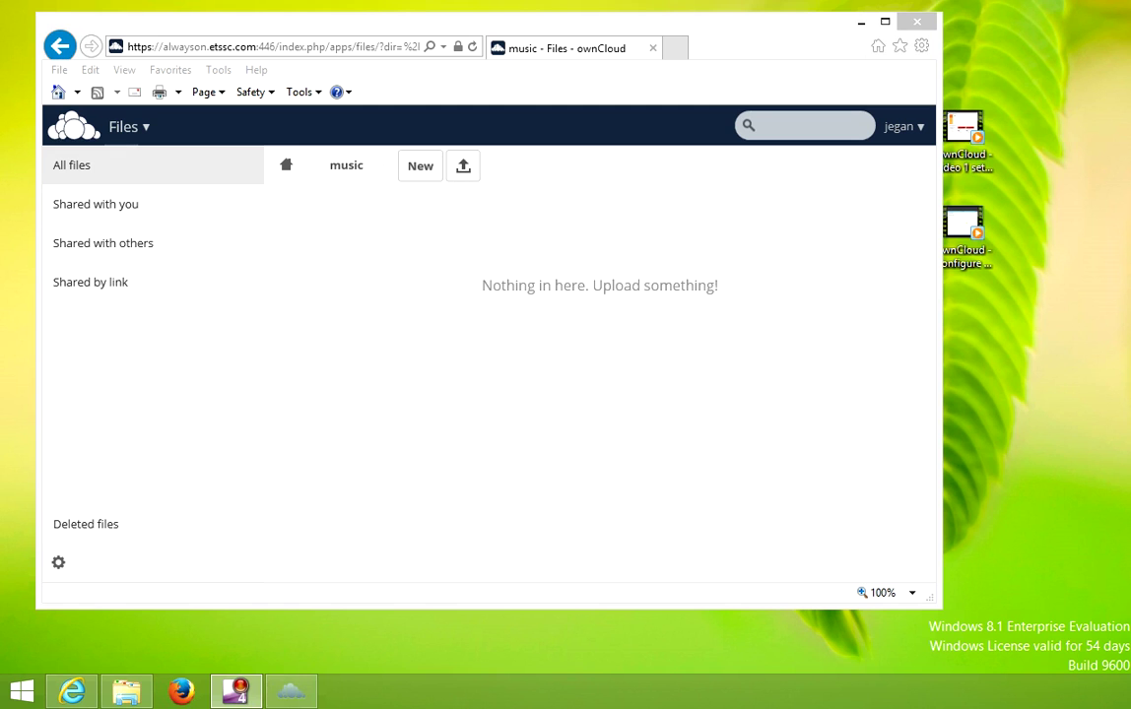
- Upload the file behind the ownCloud desktop shortcut to the server's music folder
{"action": "left_click", "coordinate": [463, 165]}
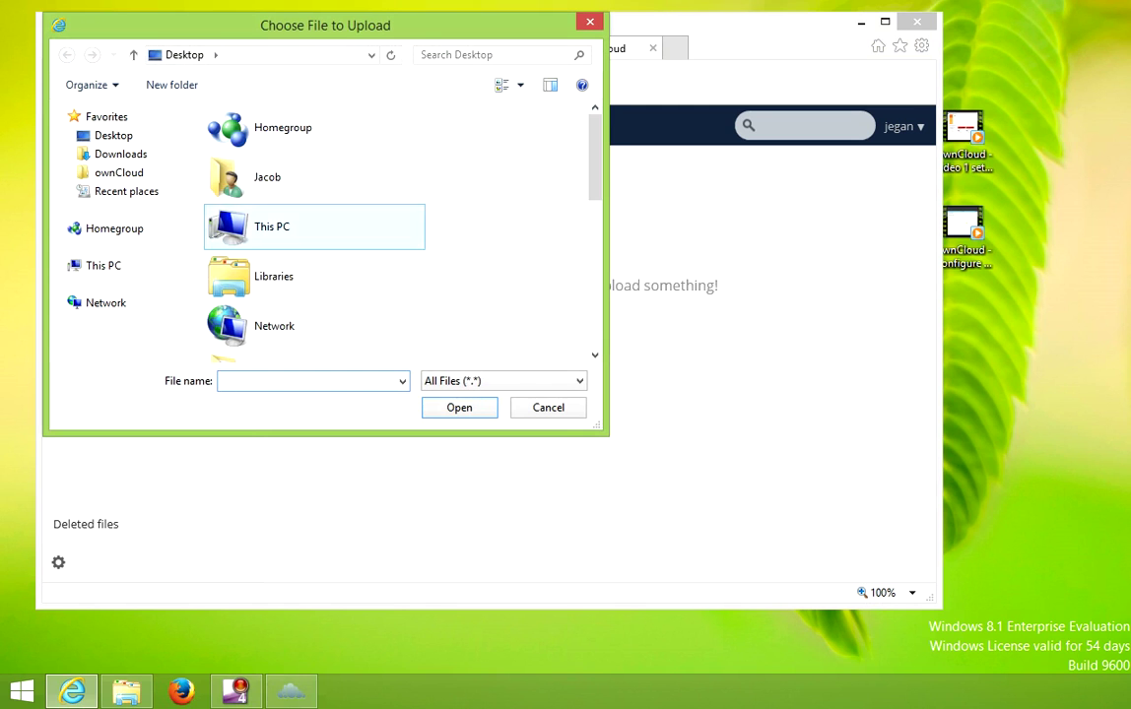
{"action": "scroll", "coordinate": [399, 227], "scroll_direction": "down", "scroll_amount": 3}
{"action": "left_click", "coordinate": [315, 290]}
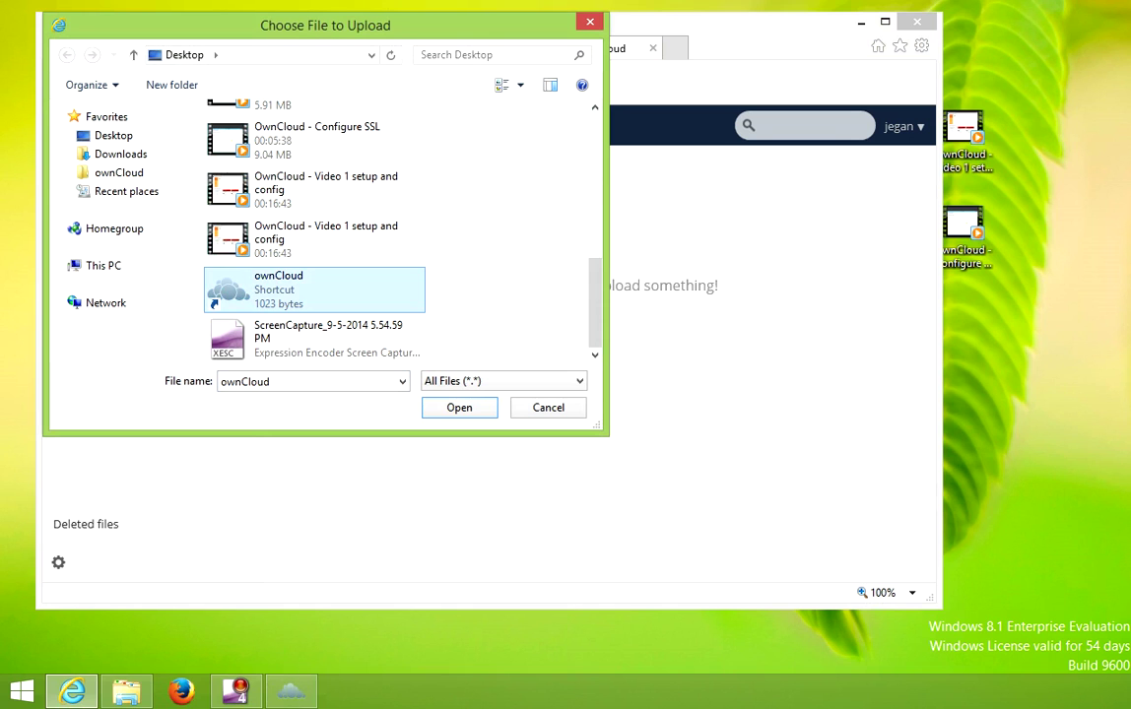
{"action": "left_click", "coordinate": [459, 407]}
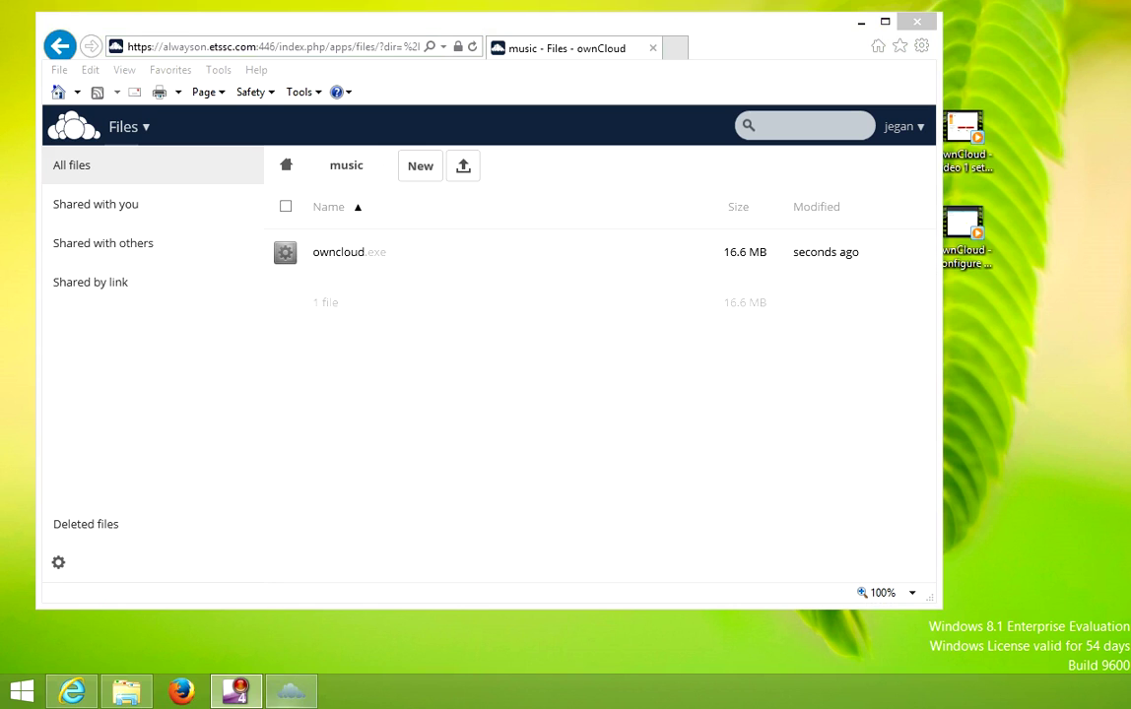
- Switch to File Explorer and reopen the local music subfolder from the ownCloud folder to check for the uploaded file
{"action": "left_click", "coordinate": [126, 691]}
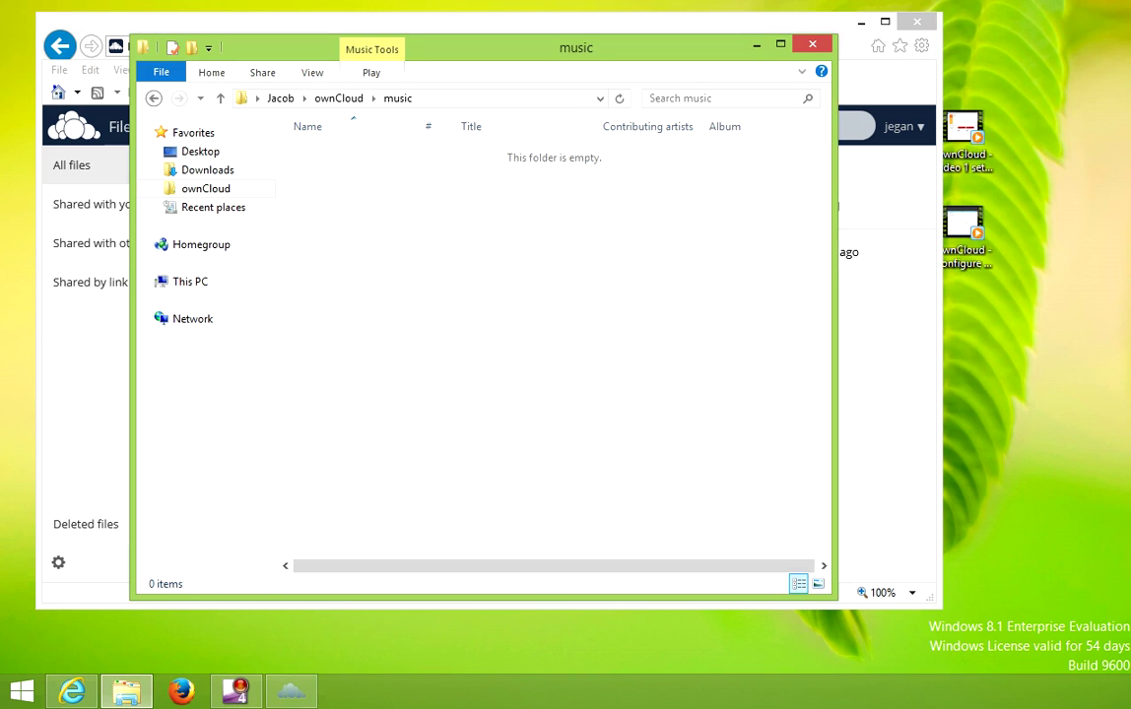
{"action": "left_click", "coordinate": [339, 98]}
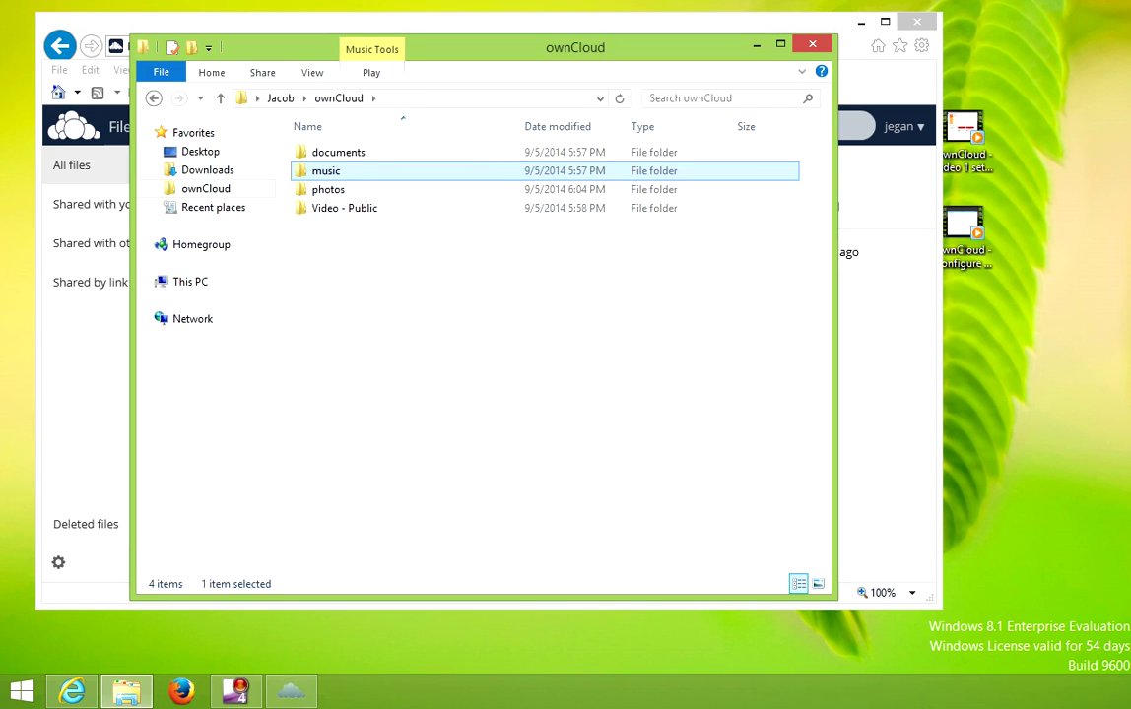
{"action": "key", "text": "Return"}
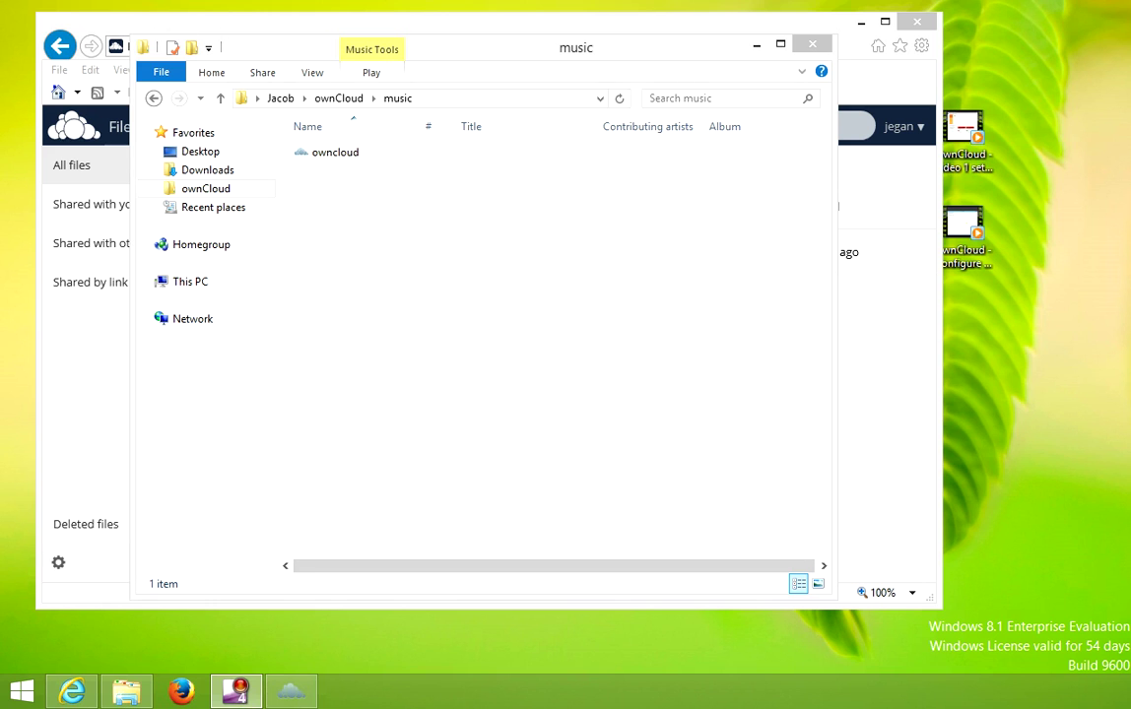
- Delete the owncloud file from the local music subfolder, return to the ownCloud folder, and close the File Explorer window
{"action": "right_click", "coordinate": [340, 148]}
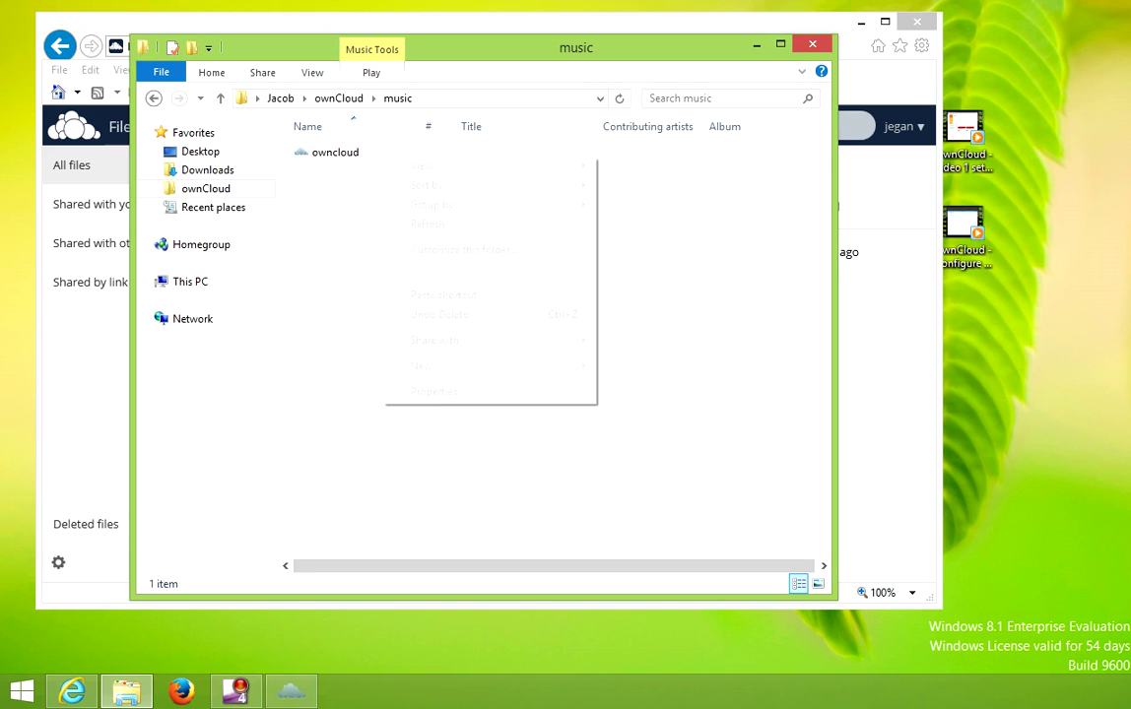
{"action": "key", "text": "Escape"}
{"action": "right_click", "coordinate": [332, 155]}
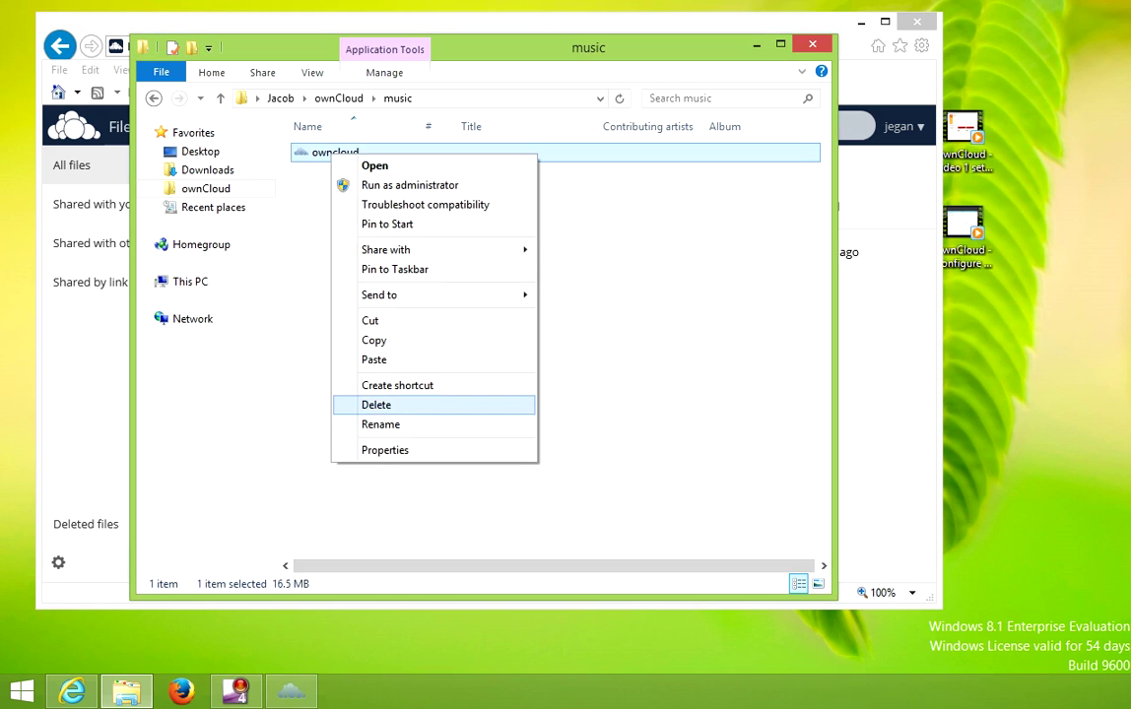
{"action": "key", "text": "Return"}
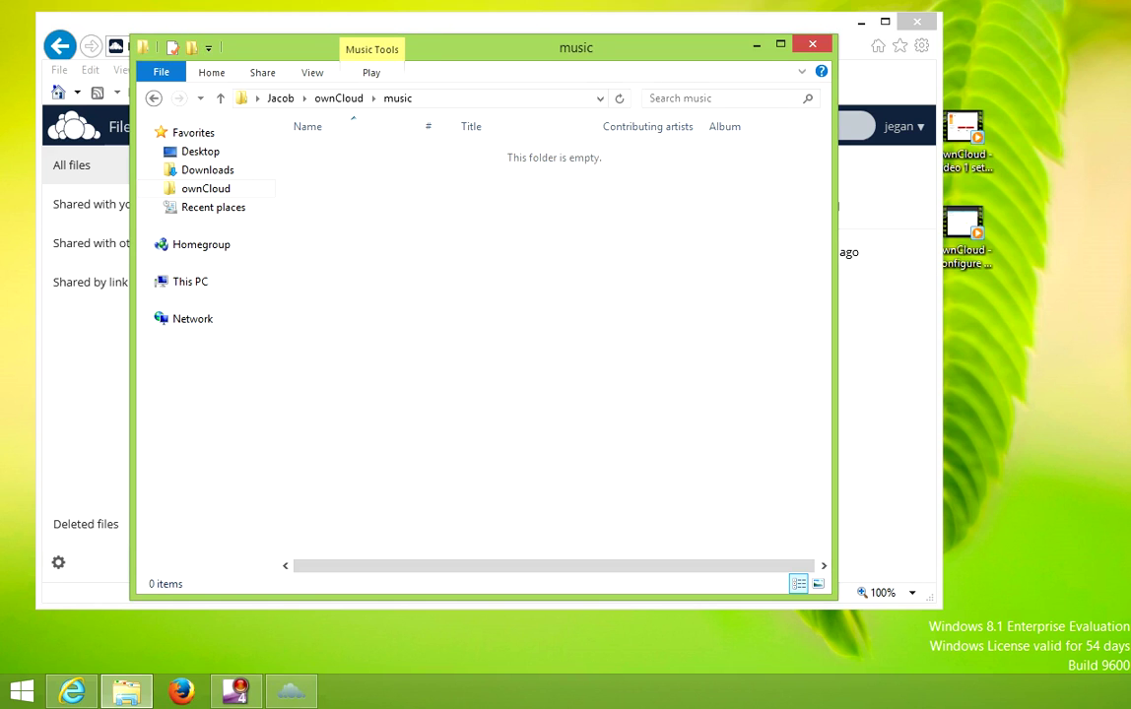
{"action": "left_click", "coordinate": [338, 98]}
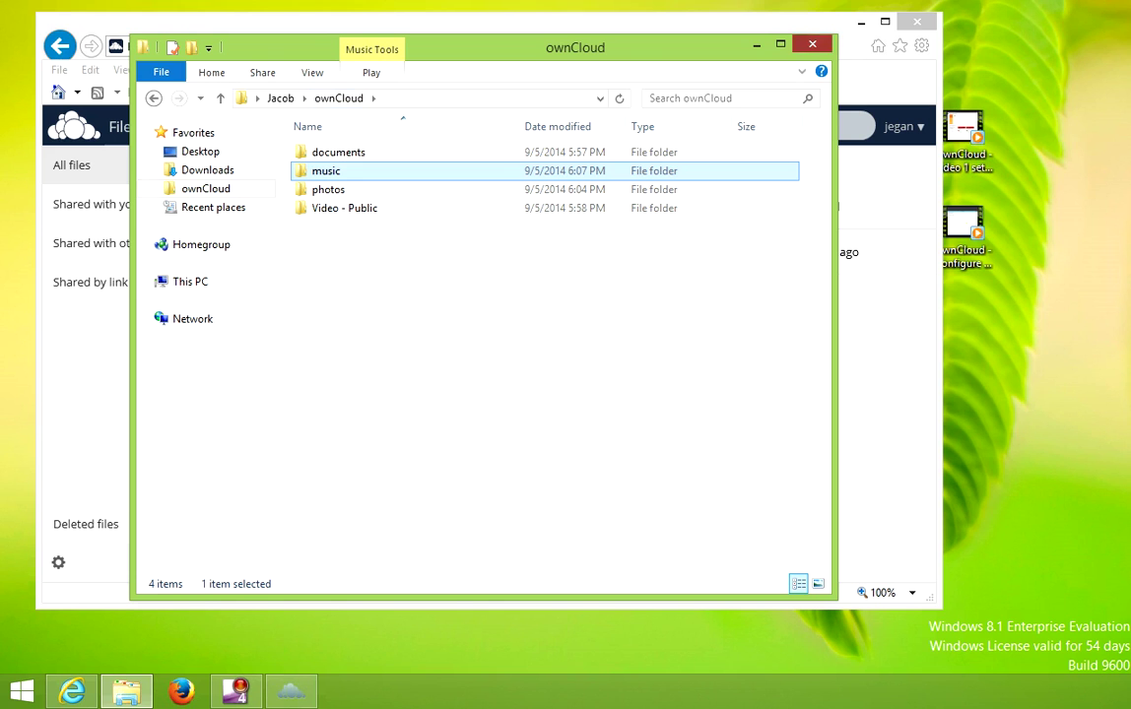
{"action": "left_click", "coordinate": [812, 44]}
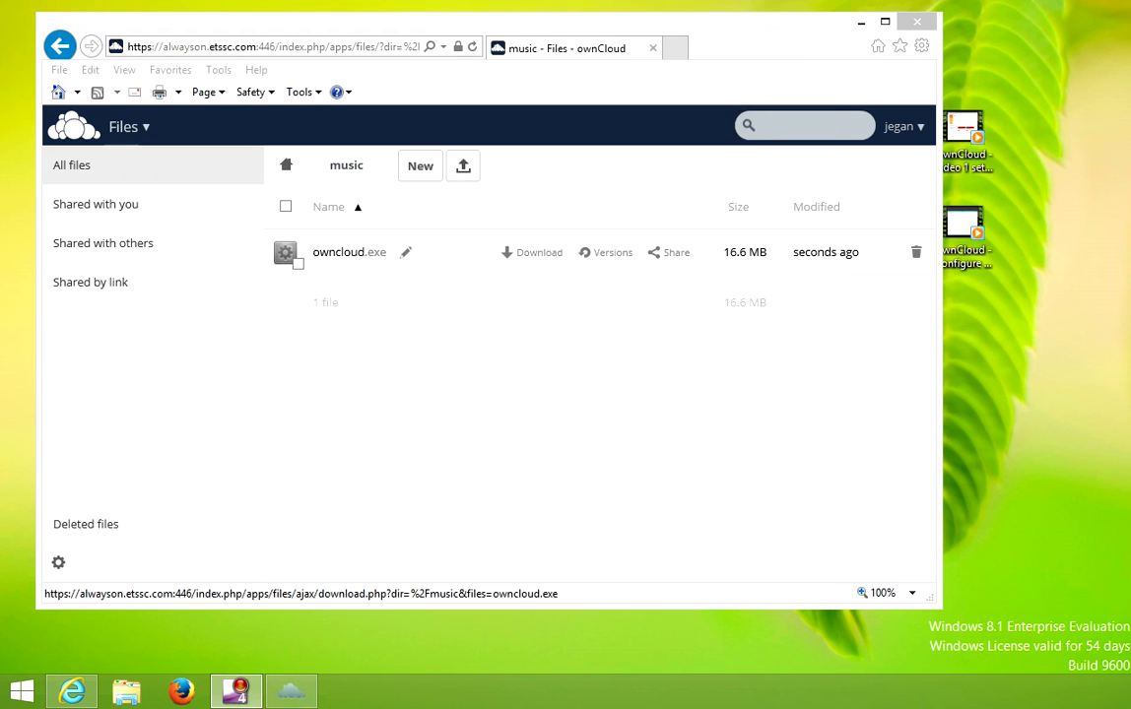